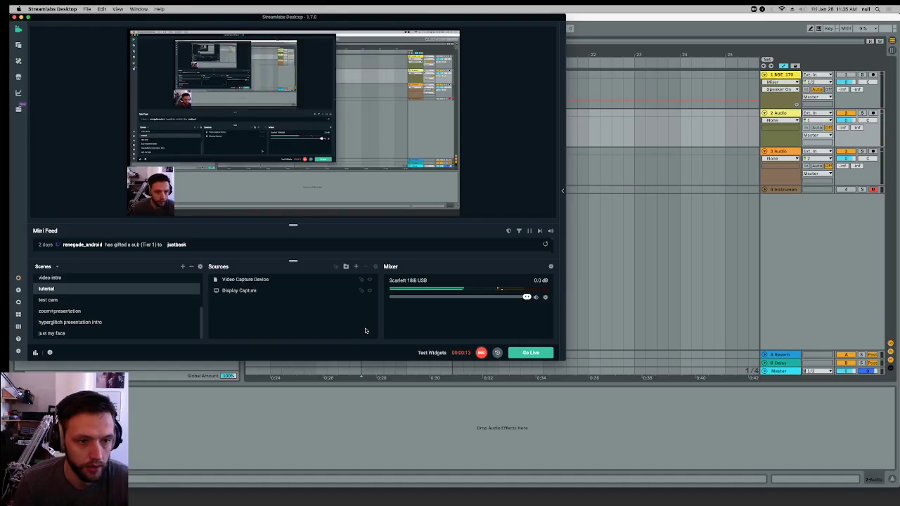
Switch to Ableton Live and play the BGE_170_Dusty_Drums clip on the first track.
{"action": "left_click", "coordinate": [635, 314]}
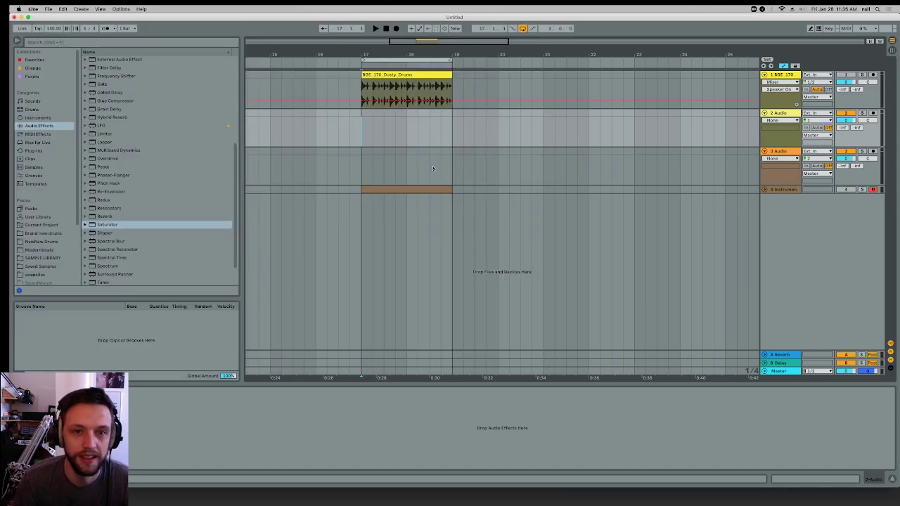
{"action": "left_click", "coordinate": [390, 105]}
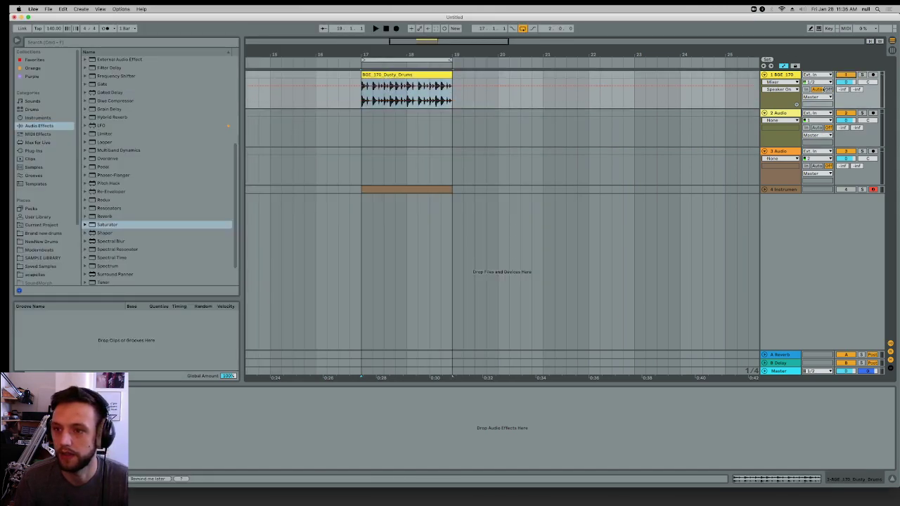
{"action": "key", "text": "space"}
{"action": "key", "text": "space"}
{"action": "scroll", "coordinate": [387, 92], "scroll_direction": "up", "scroll_amount": 3}
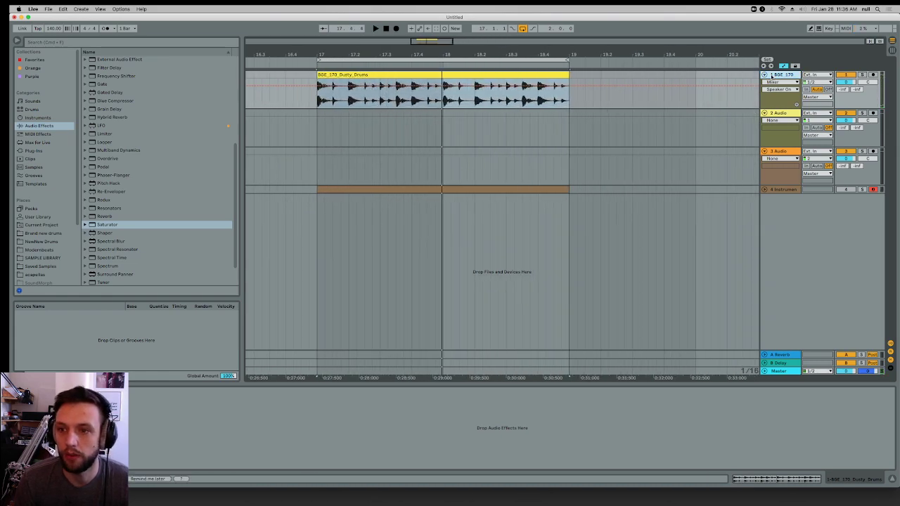
Insert a MIDI track below the drum track, load Simpler on it, and use the BGE_170_Dusty_Drums clip as its sample.
{"action": "key", "text": "super+shift+t"}
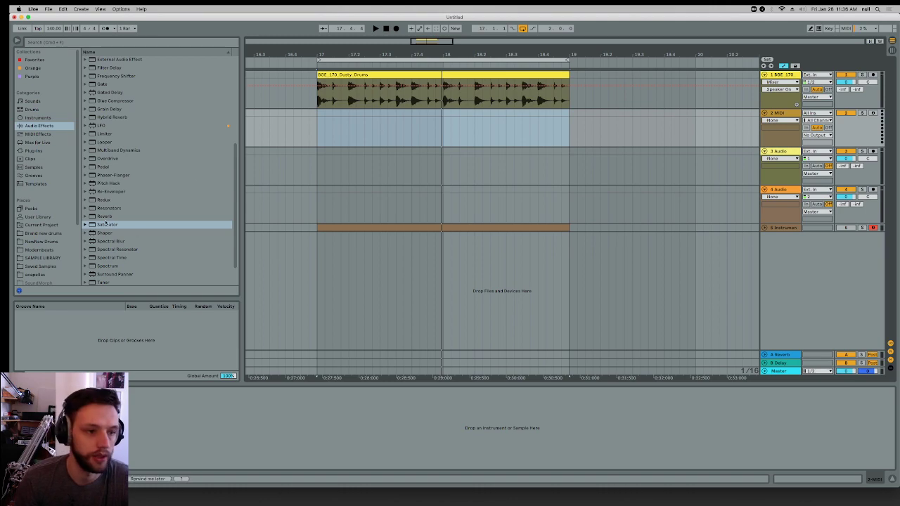
{"action": "left_click", "coordinate": [38, 118]}
{"action": "double_click", "coordinate": [99, 233]}
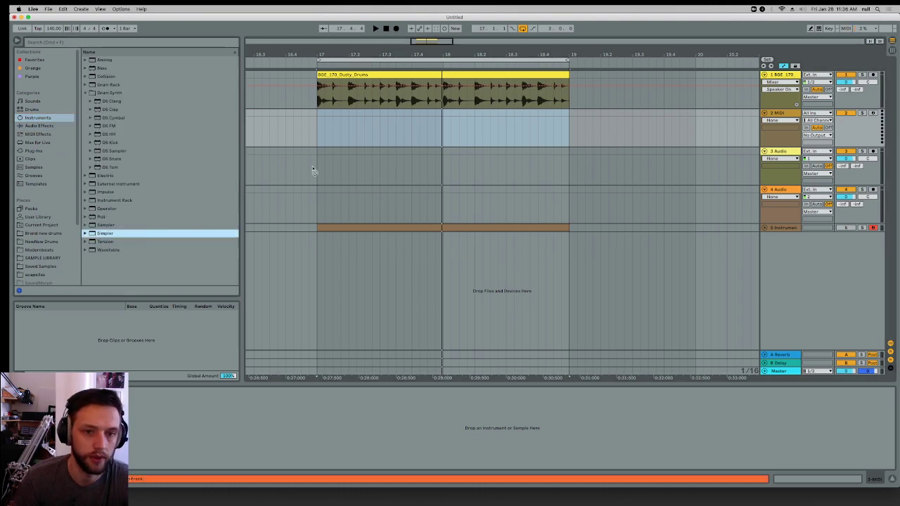
{"action": "left_click_drag", "start_coordinate": [365, 74], "coordinate": [289, 415]}
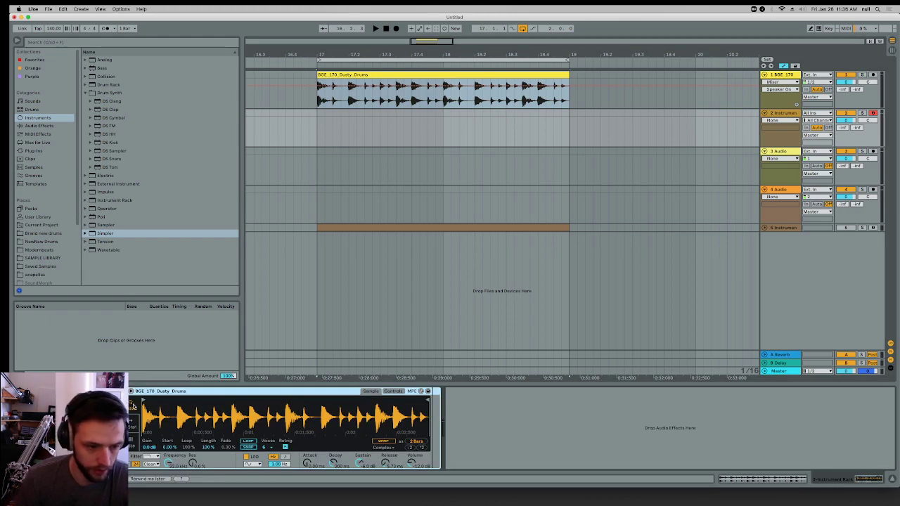
Group Simpler into an Instrument Rack and enable looping for its sample.
{"action": "key", "text": "super+g"}
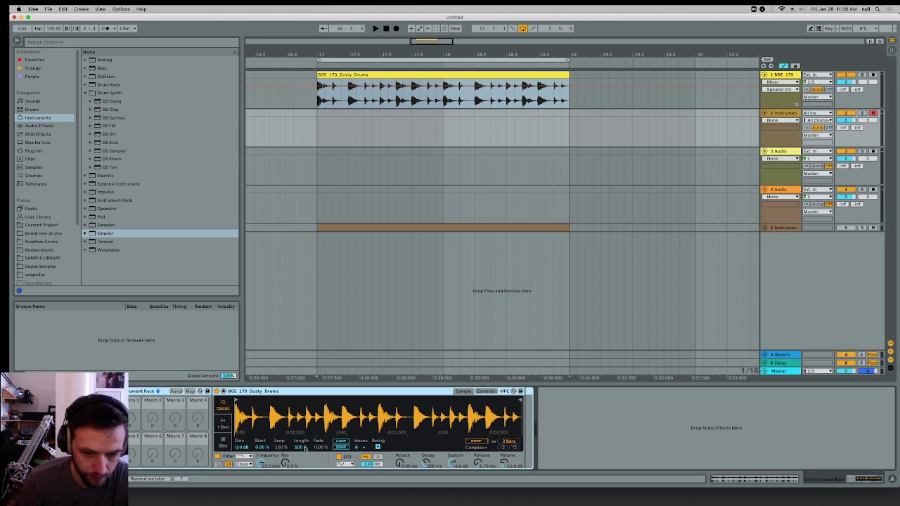
{"action": "left_click", "coordinate": [302, 448]}
{"action": "left_click", "coordinate": [337, 443]}
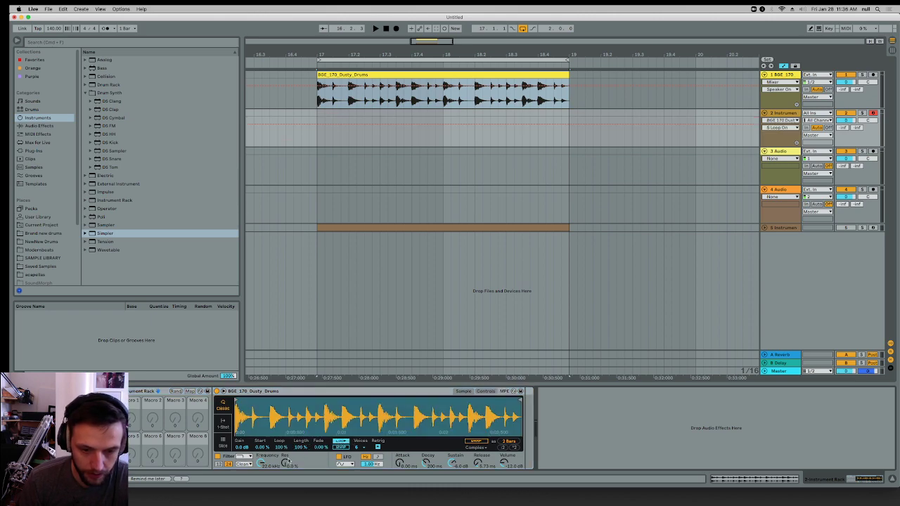
Shorten the Simpler sample length to 3.12 % and map it to Macro 2, checking the existing rack on track 5 for reference.
{"action": "left_click_drag", "start_coordinate": [298, 450], "coordinate": [299, 499]}
{"action": "right_click", "coordinate": [307, 447]}
{"action": "left_click", "coordinate": [339, 351]}
{"action": "left_click", "coordinate": [341, 227]}
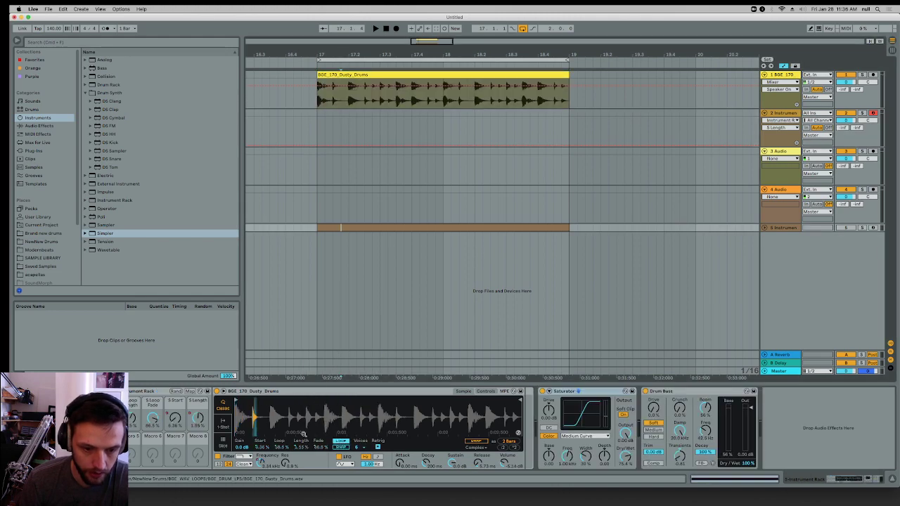
{"action": "left_click", "coordinate": [341, 177]}
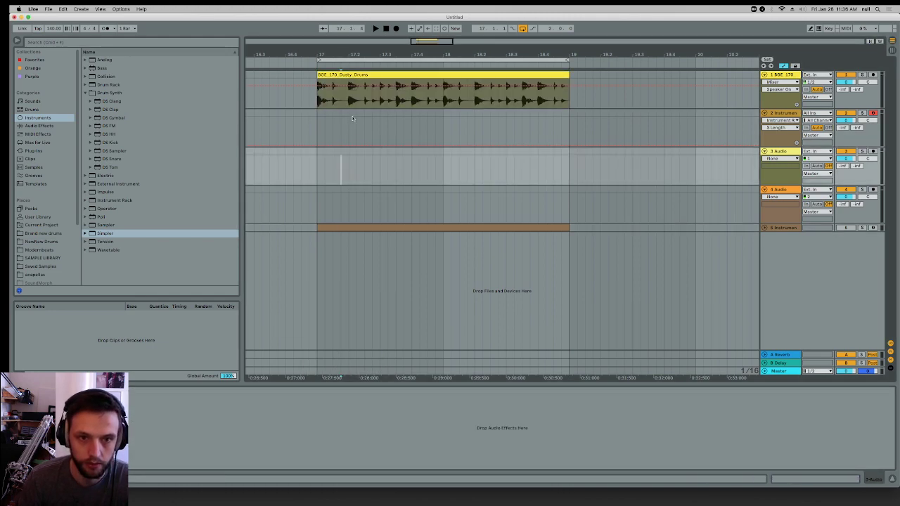
{"action": "left_click", "coordinate": [350, 120]}
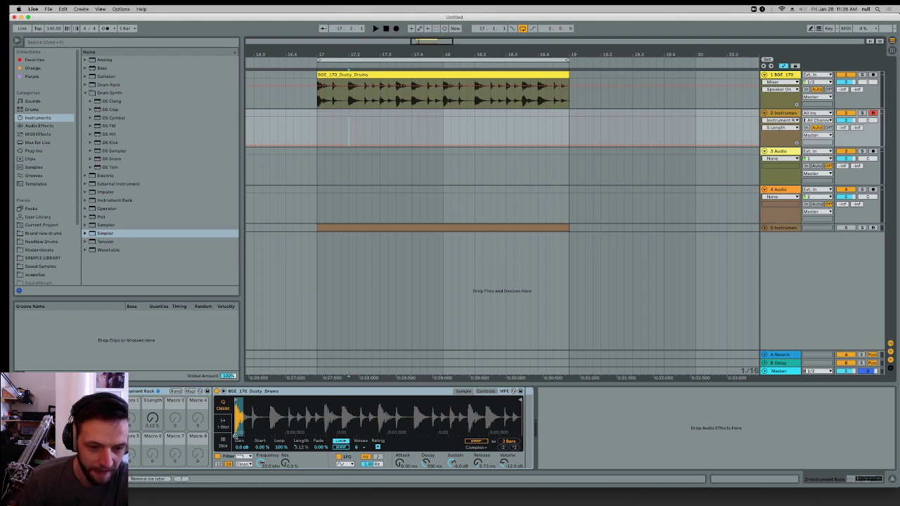
Limit the sample length mapping's maximum to 3 % and rename its macro "grain size".
{"action": "left_click", "coordinate": [189, 391]}
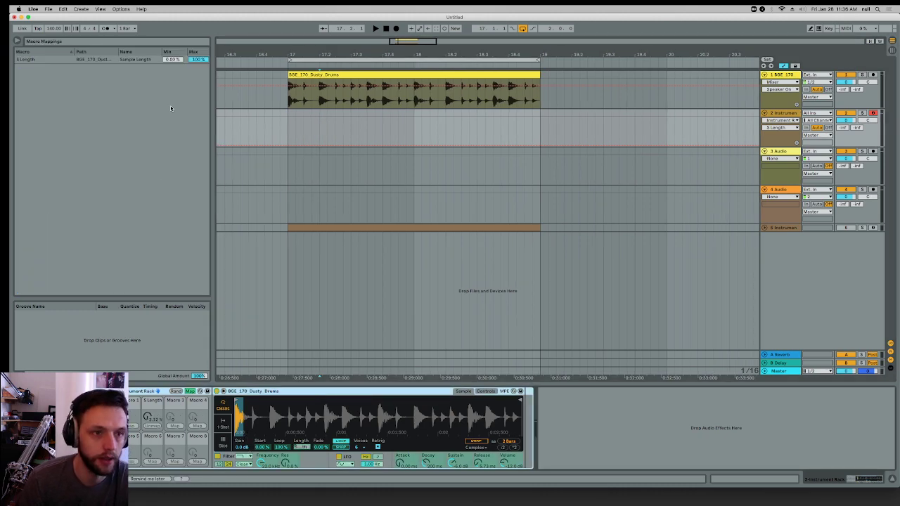
{"action": "left_click", "coordinate": [199, 60]}
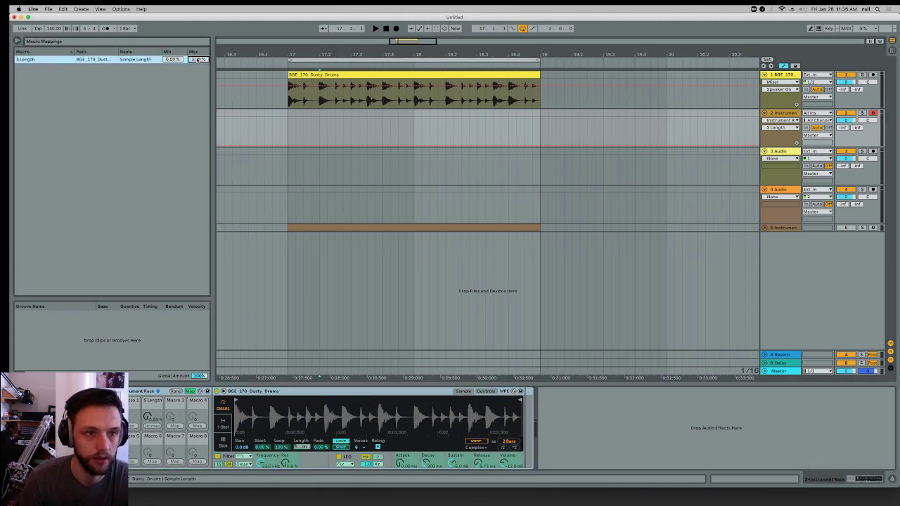
{"action": "left_click", "coordinate": [190, 391]}
{"action": "right_click", "coordinate": [148, 423]}
{"action": "key", "text": "super+r"}
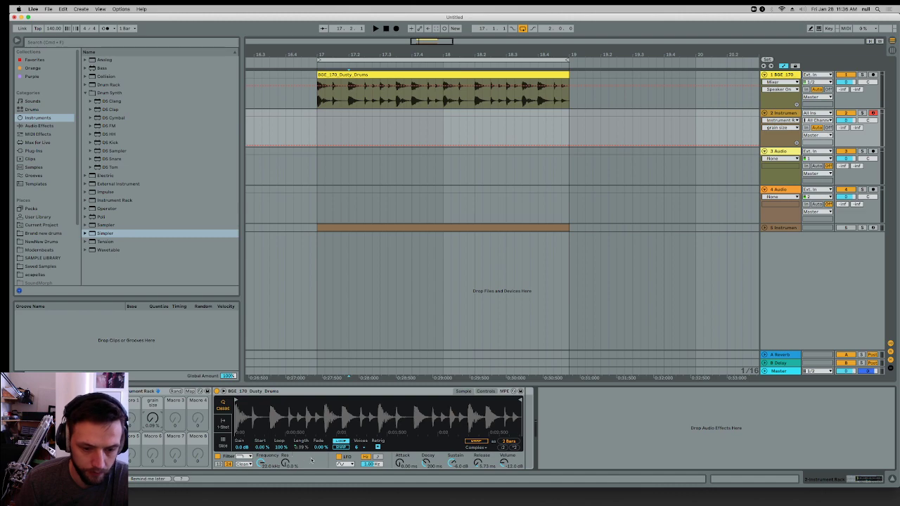
Map Simpler's loop length to Macro 3 and lower that macro.
{"action": "right_click", "coordinate": [282, 447]}
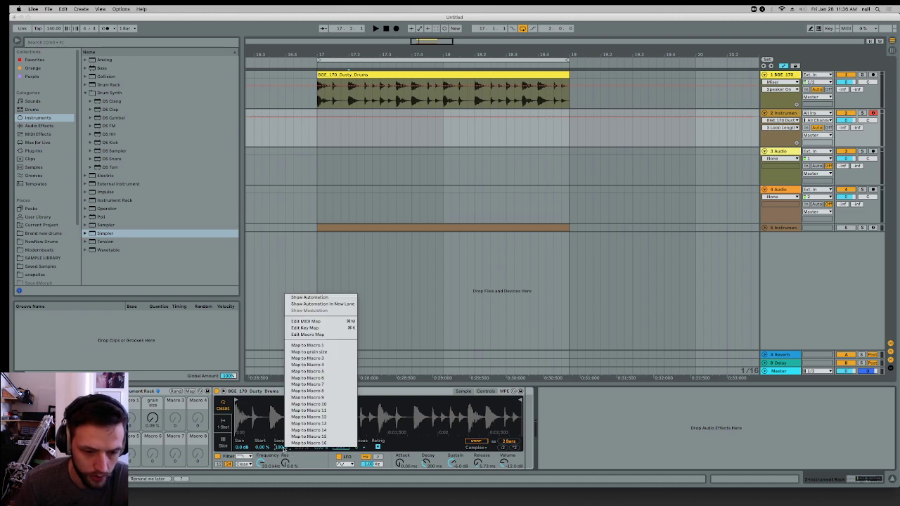
{"action": "left_click", "coordinate": [328, 359]}
{"action": "left_click_drag", "start_coordinate": [183, 419], "coordinate": [183, 438]}
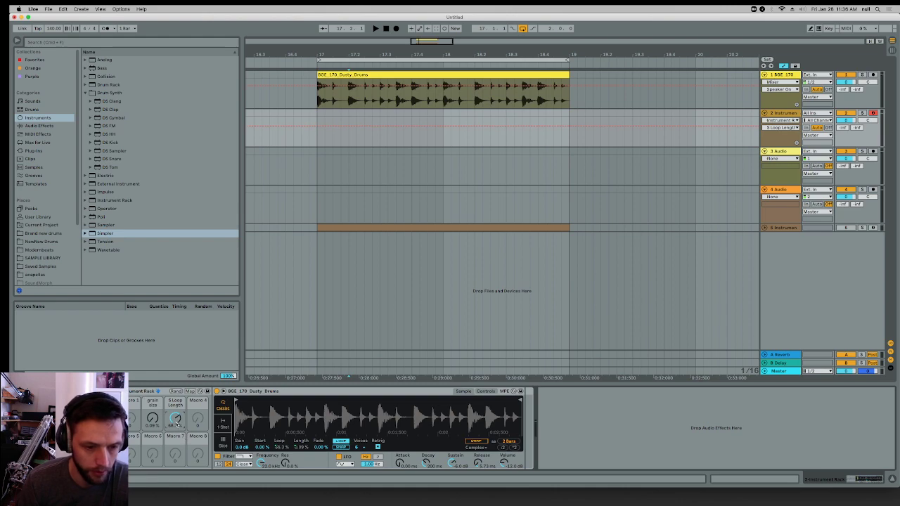
Map Simpler's loop fade to Macro 4 and rename the macro "grain envelope".
{"action": "right_click", "coordinate": [320, 447]}
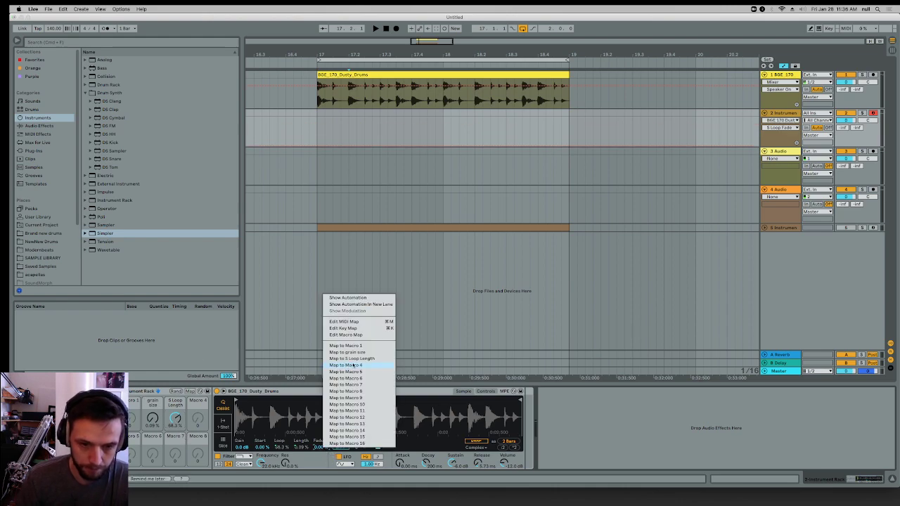
{"action": "left_click", "coordinate": [349, 366]}
{"action": "left_click", "coordinate": [200, 406]}
{"action": "key", "text": "super+r"}
{"action": "type", "text": "grain envelope"}
{"action": "key", "text": "Return"}
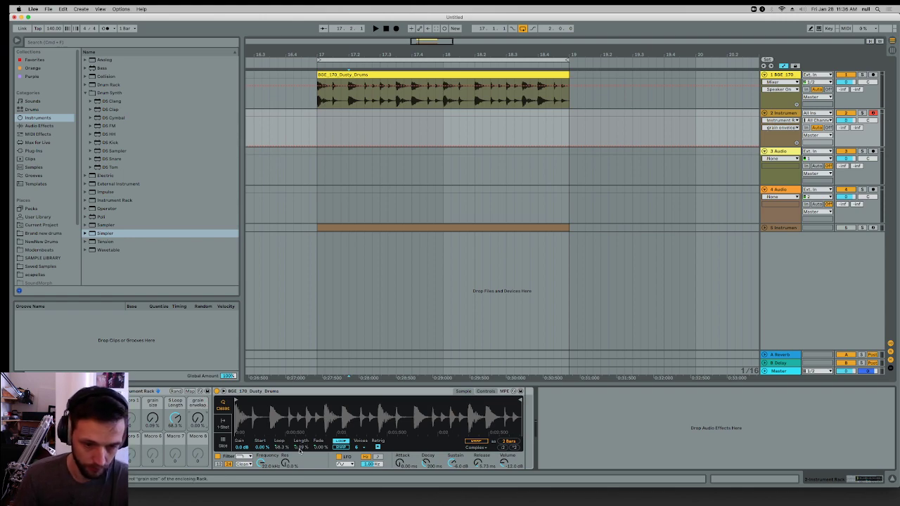
Adjust the rack macros to a grain size of 2.60 %, a loop length of about 50 % and a grain envelope of about 43 %.
{"action": "left_click_drag", "start_coordinate": [197, 419], "coordinate": [161, 368]}
{"action": "mouse_move", "coordinate": [197, 418]}
{"action": "left_mouse_down"}
{"action": "mouse_move", "coordinate": [200, 368]}
{"action": "mouse_move", "coordinate": [199, 410]}
{"action": "left_mouse_up"}
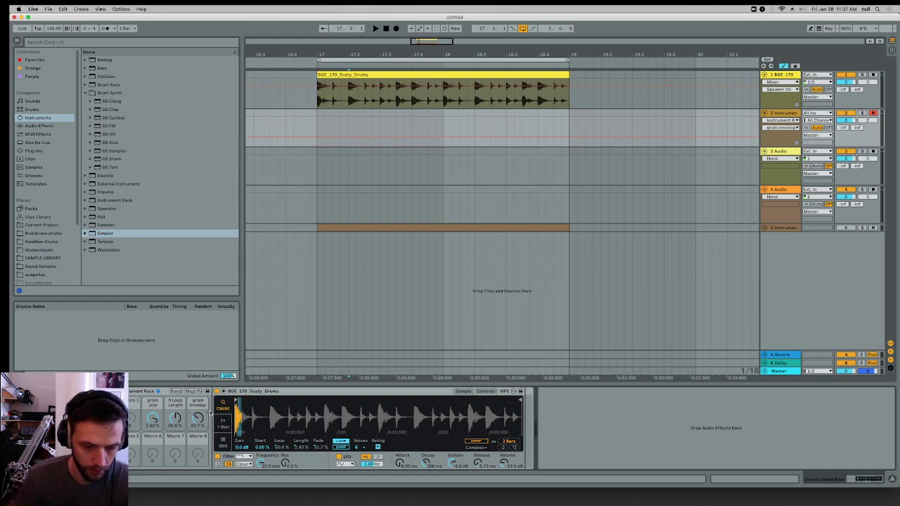
{"action": "left_click_drag", "start_coordinate": [254, 414], "coordinate": [271, 505]}
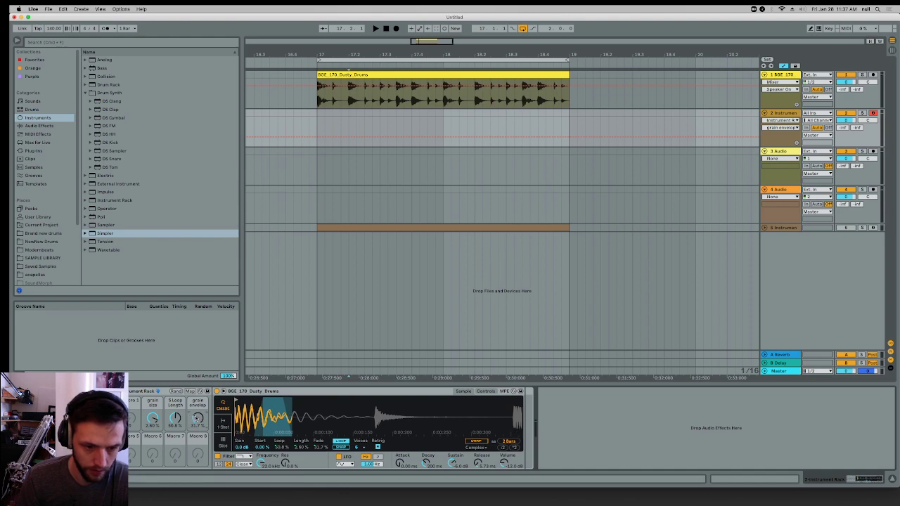
{"action": "left_click_drag", "start_coordinate": [198, 417], "coordinate": [198, 410]}
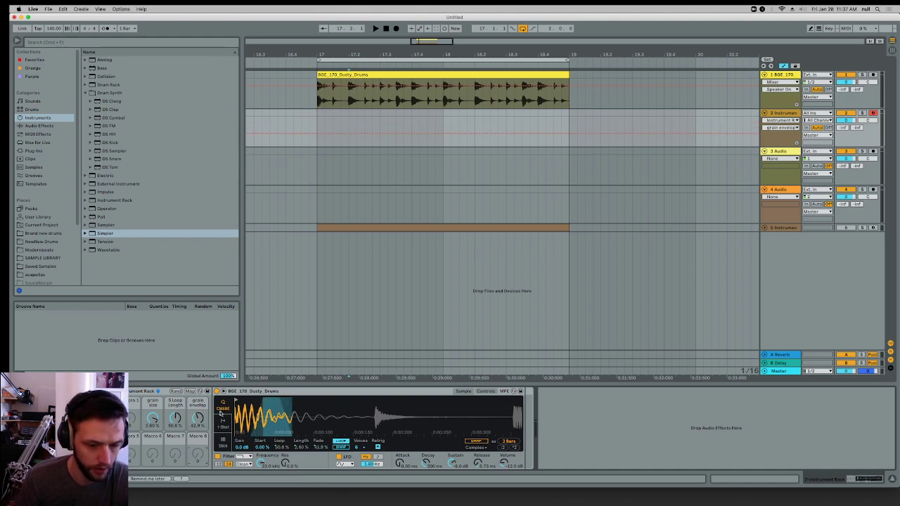
Map Simpler's sample start to Macro 1 and rename the macro "playhead".
{"action": "left_click", "coordinate": [261, 462]}
{"action": "right_click", "coordinate": [261, 446]}
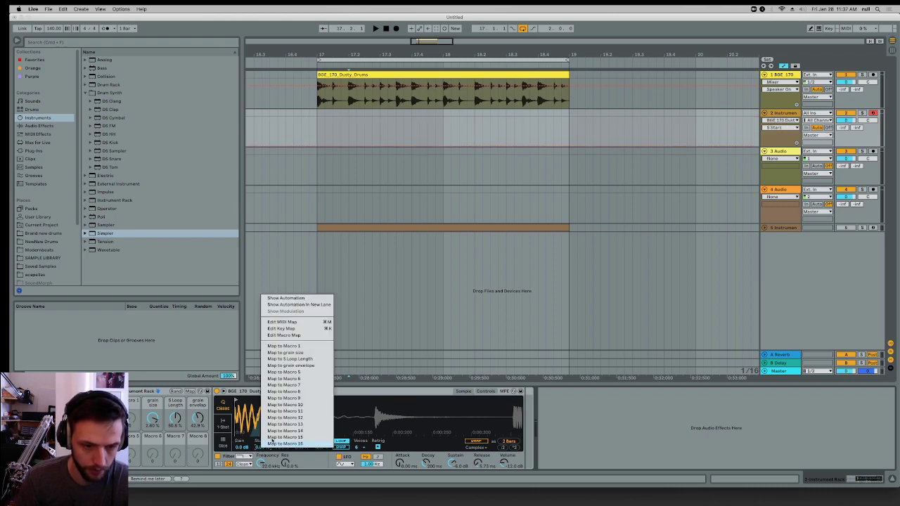
{"action": "left_click", "coordinate": [295, 349]}
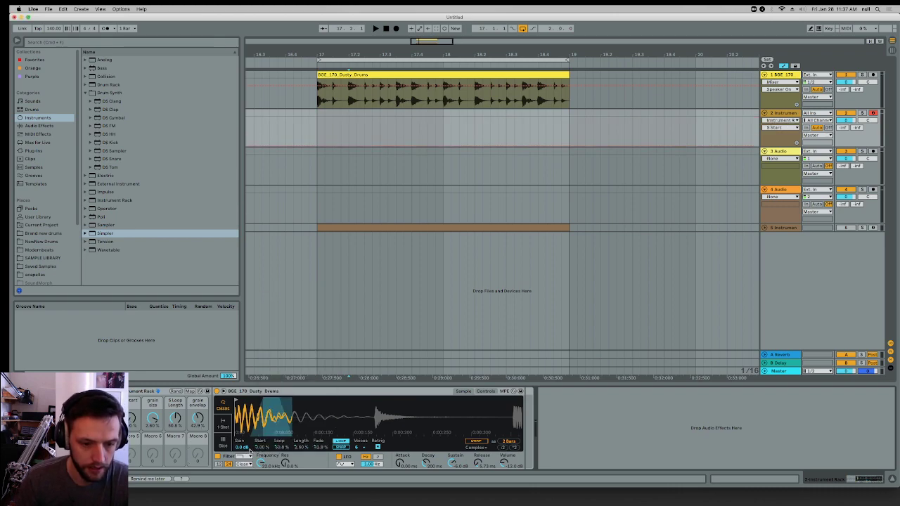
{"action": "key", "text": "super+r"}
{"action": "key", "text": "Return"}
{"action": "left_click_drag", "start_coordinate": [306, 423], "coordinate": [323, 311]}
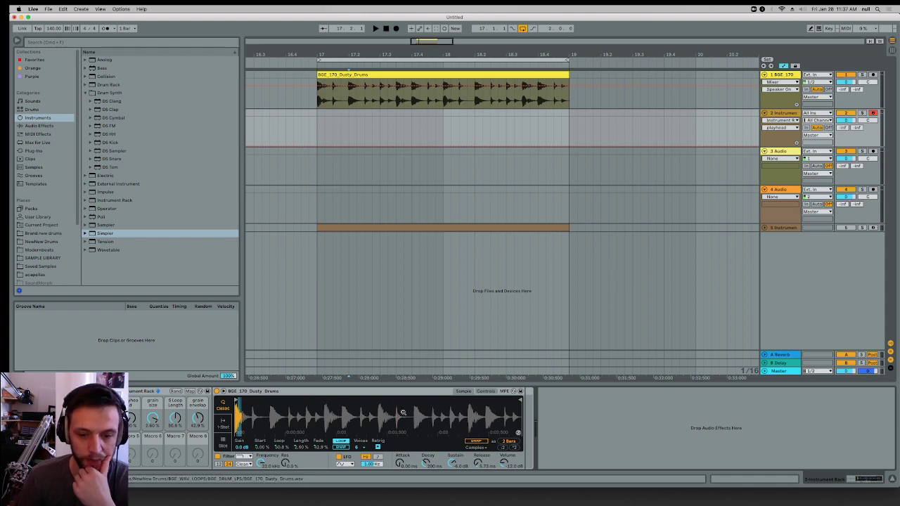
Create a MIDI clip from bar 17 to 19 on the Simpler track and fill its two-bar length with one C3 note.
{"action": "left_click_drag", "start_coordinate": [315, 114], "coordinate": [571, 114]}
{"action": "key", "text": "super+shift+m"}
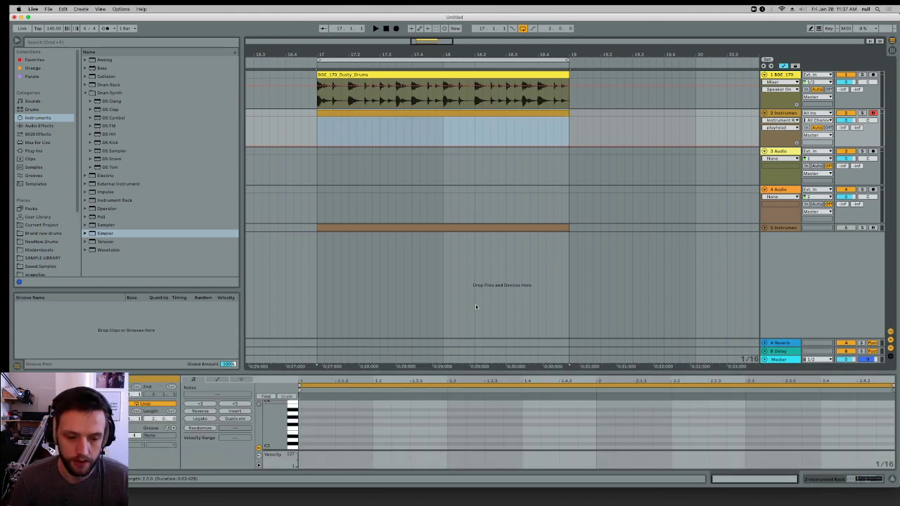
{"action": "double_click", "coordinate": [307, 449]}
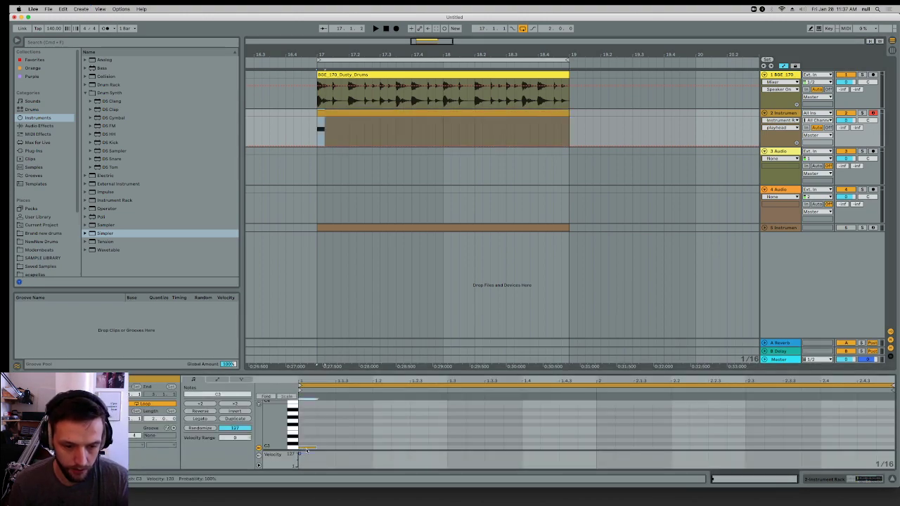
{"action": "left_click_drag", "start_coordinate": [319, 447], "coordinate": [891, 449]}
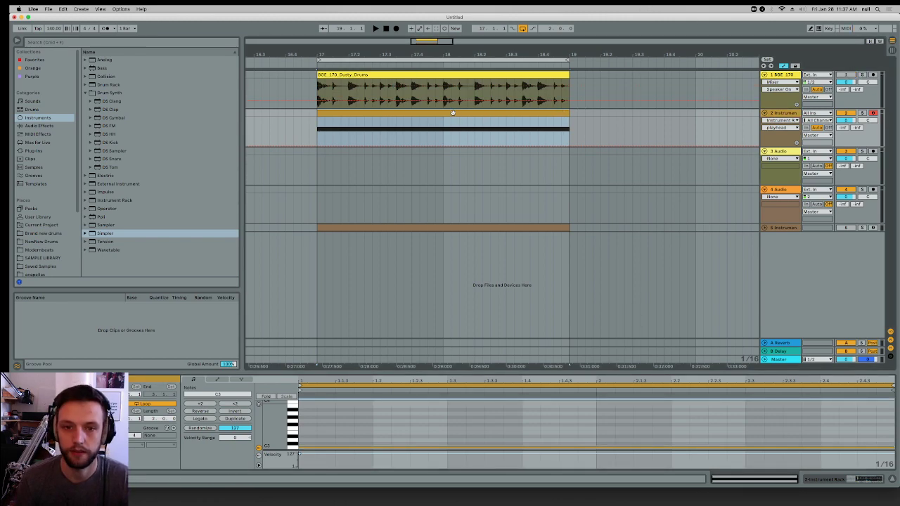
Play the new MIDI clip and set Simpler's envelope sustain to 0.0 dB.
{"action": "key", "text": "space"}
{"action": "right_click", "coordinate": [517, 141]}
{"action": "left_click", "coordinate": [784, 115]}
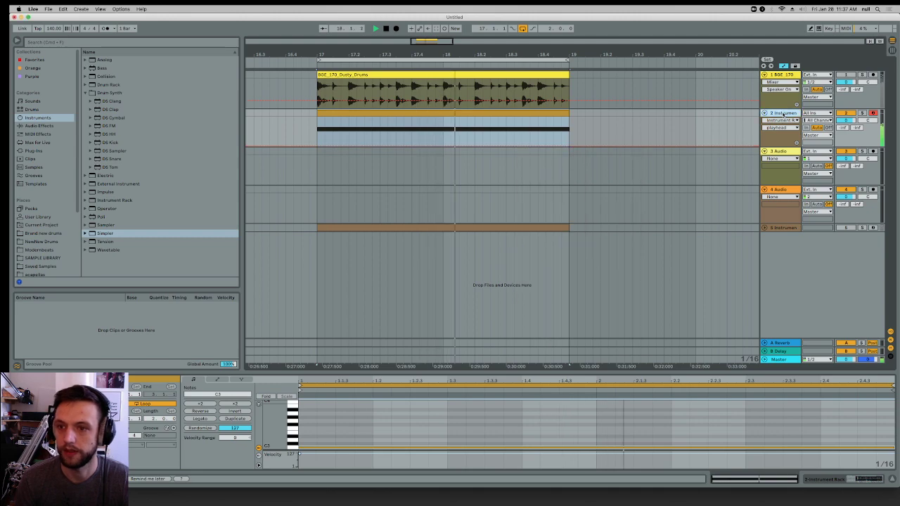
{"action": "left_click", "coordinate": [782, 114]}
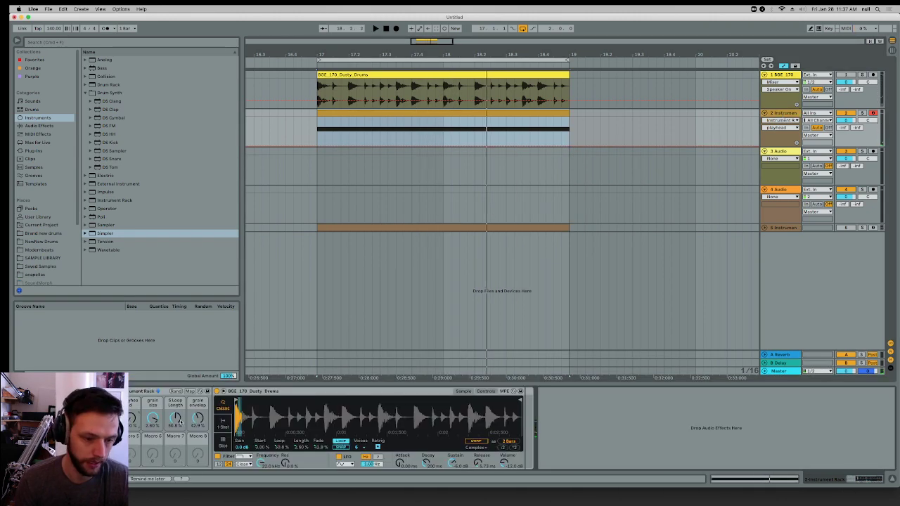
{"action": "left_click", "coordinate": [457, 464]}
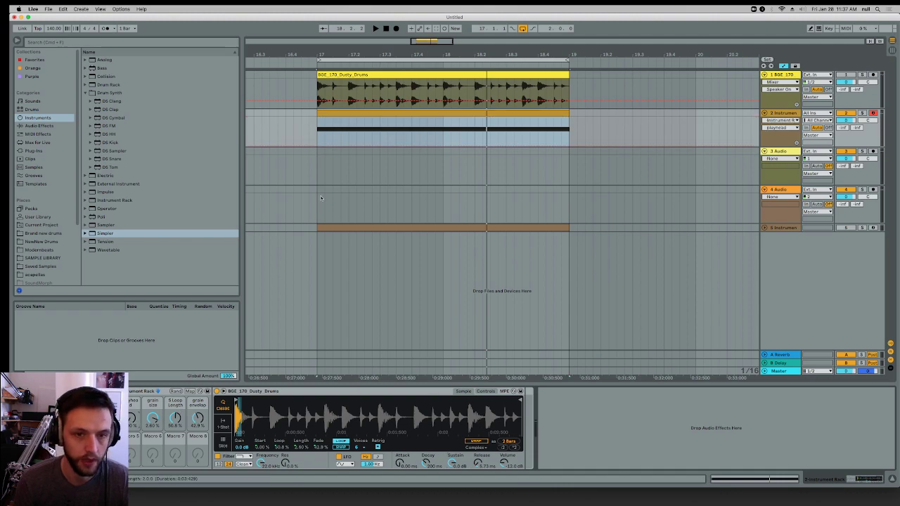
Automate the playhead macro as a ramp from 0 % at bar 17 to its maximum at bar 19 and play it.
{"action": "left_click", "coordinate": [329, 140]}
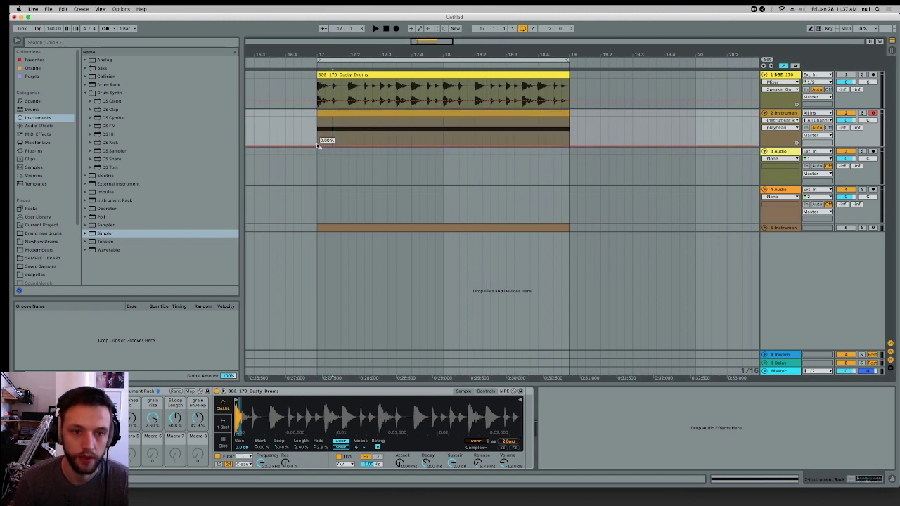
{"action": "left_click_drag", "start_coordinate": [572, 149], "coordinate": [569, 116]}
{"action": "key", "text": "space"}
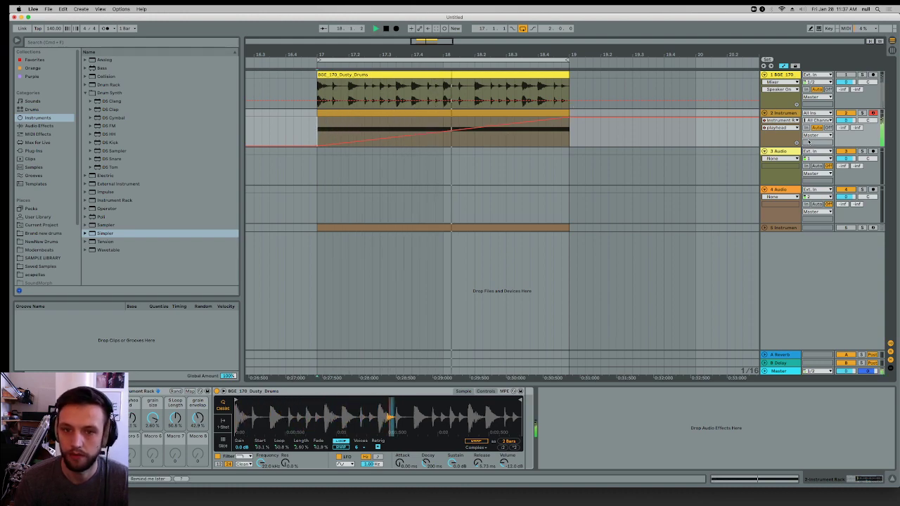
Audition the automated Simpler clip on its own by temporarily deactivating the BGE_170_Dusty_Drums clip.
{"action": "left_click", "coordinate": [544, 72]}
{"action": "key", "text": "0"}
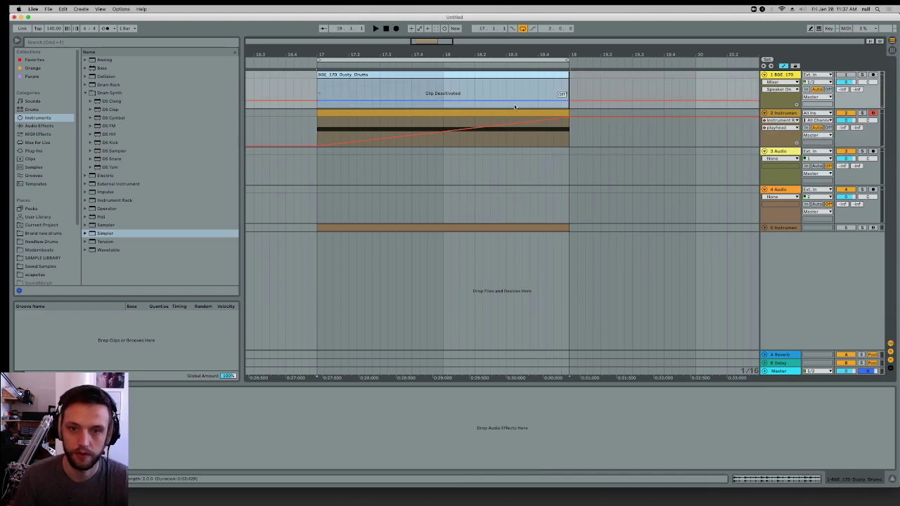
{"action": "left_click", "coordinate": [513, 111]}
{"action": "key", "text": "space"}
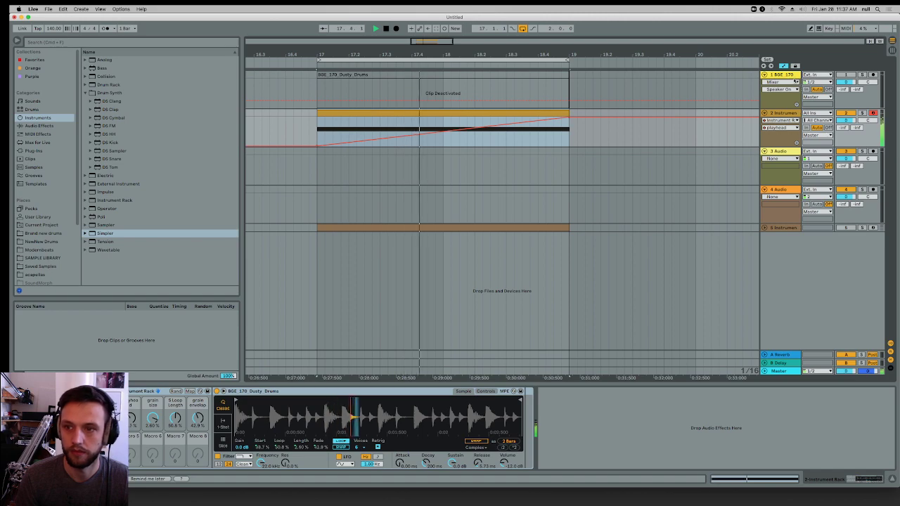
{"action": "key", "text": "space"}
{"action": "left_click", "coordinate": [524, 74]}
{"action": "key", "text": "0"}
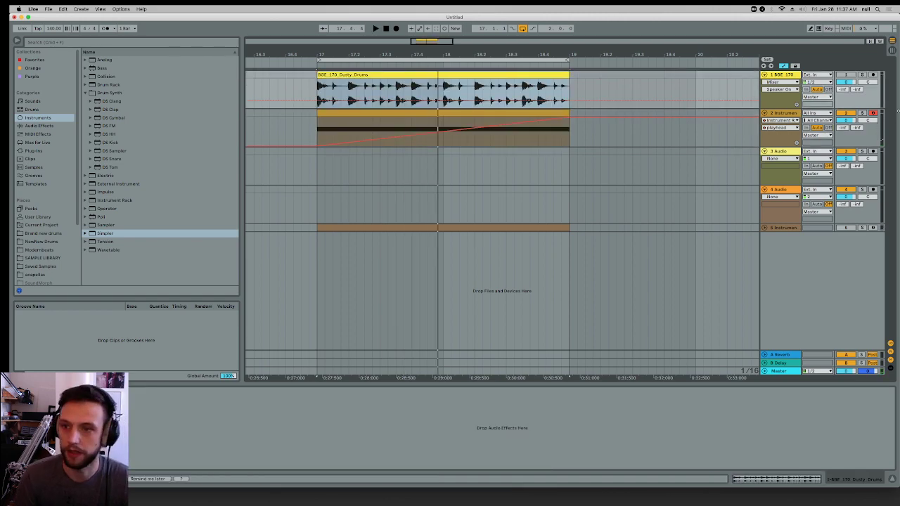
Reactivate the BGE_170 drum track and play it together with the automated Simpler track.
{"action": "left_click", "coordinate": [847, 74]}
{"action": "key", "text": "space"}
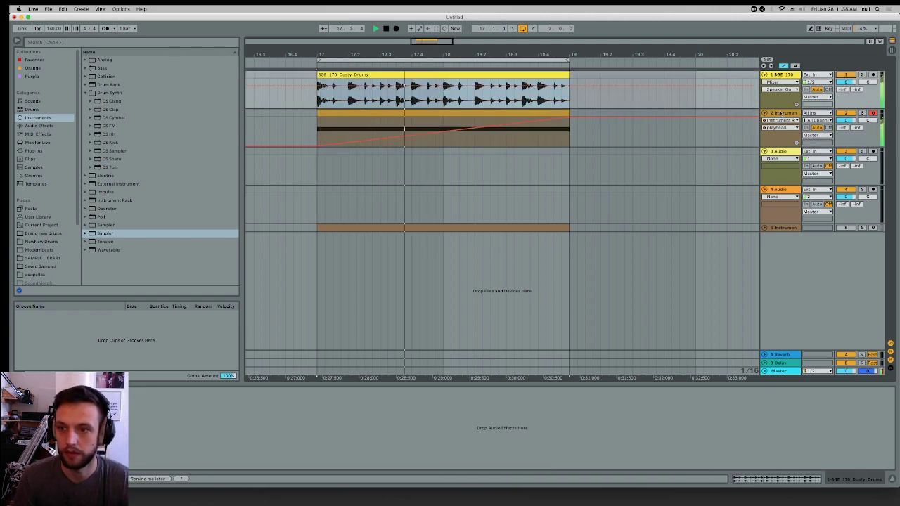
{"action": "left_click", "coordinate": [534, 112]}
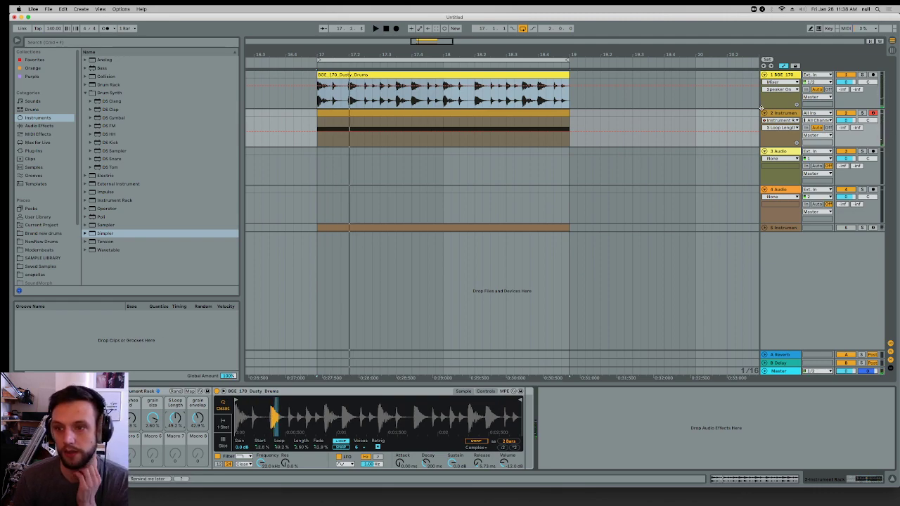
Deactivate the BGE_170_Dusty_Drums clip and its track, and display the playhead macro's automation on the Simpler track.
{"action": "left_click", "coordinate": [543, 76]}
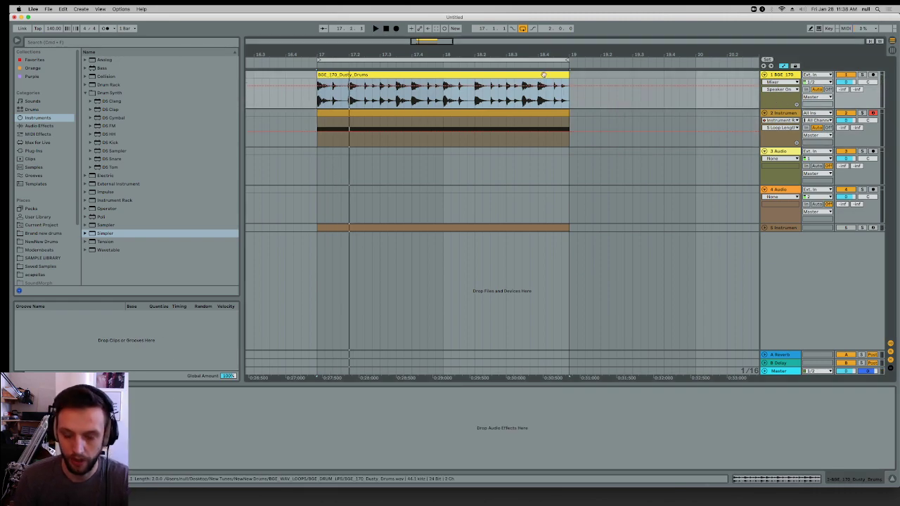
{"action": "key", "text": "0"}
{"action": "left_click", "coordinate": [782, 80]}
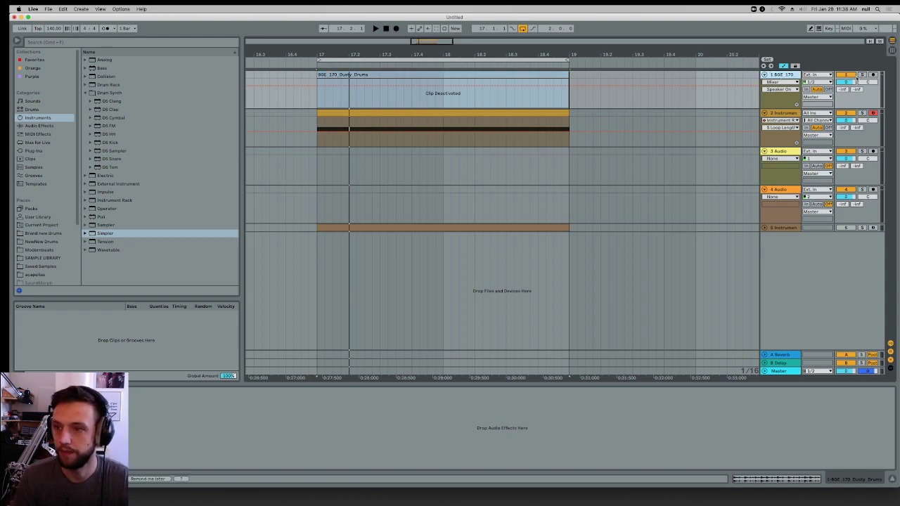
{"action": "left_click", "coordinate": [792, 113]}
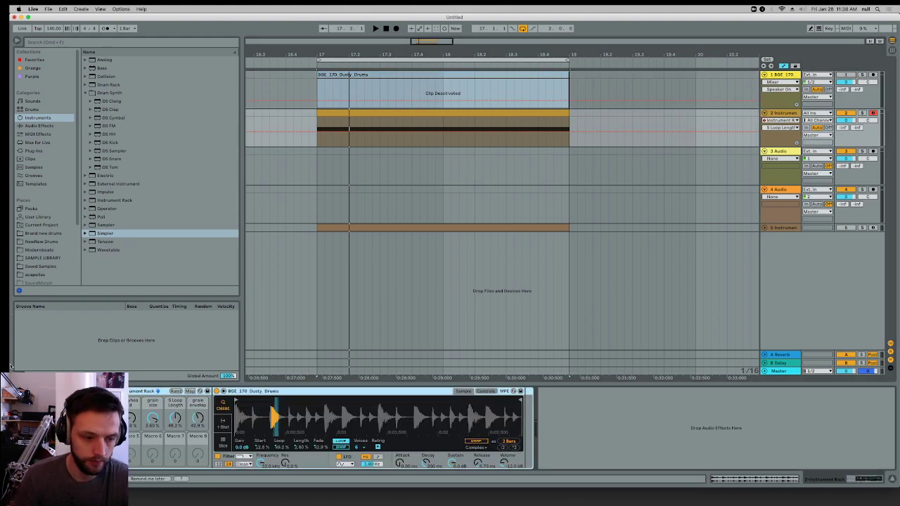
{"action": "left_click", "coordinate": [132, 417]}
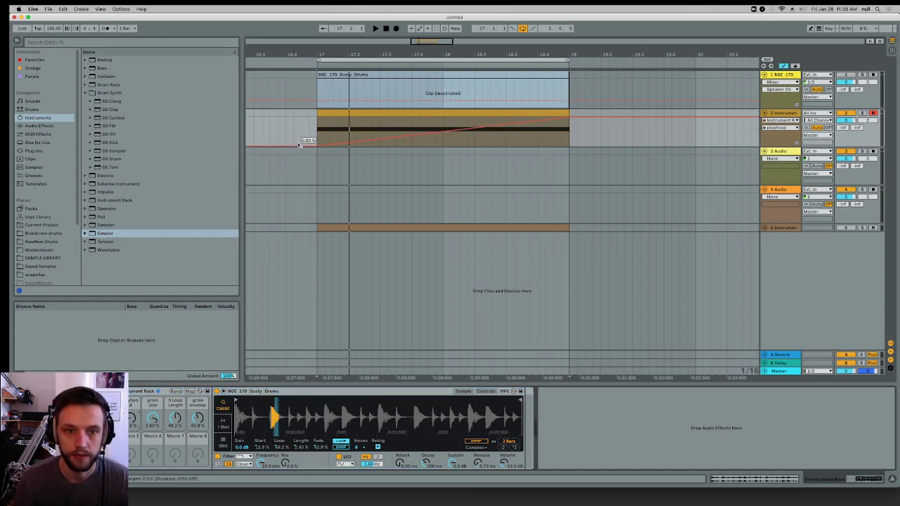
Try a lower end value for the playhead ramp at bar 19, play it, and raise the end point back to its maximum.
{"action": "right_click", "coordinate": [569, 120]}
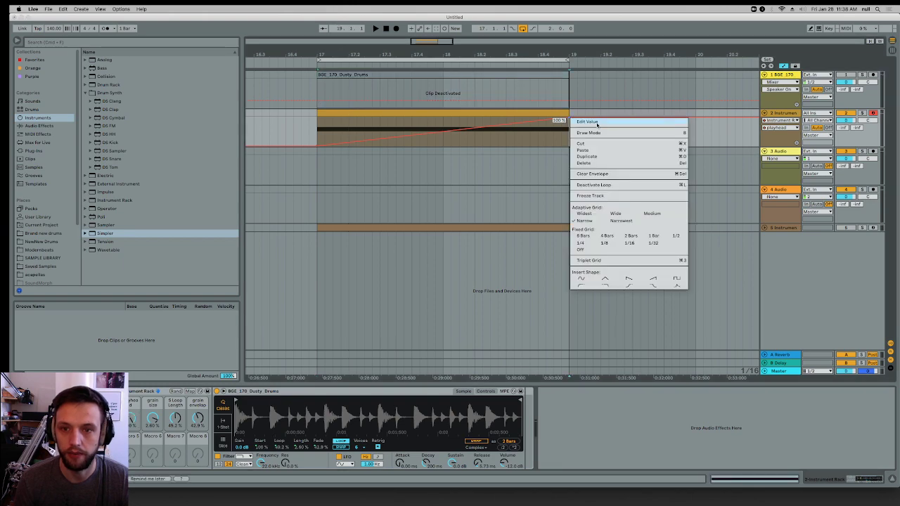
{"action": "left_click", "coordinate": [583, 121]}
{"action": "key", "text": "Return"}
{"action": "left_click", "coordinate": [354, 114]}
{"action": "key", "text": "space"}
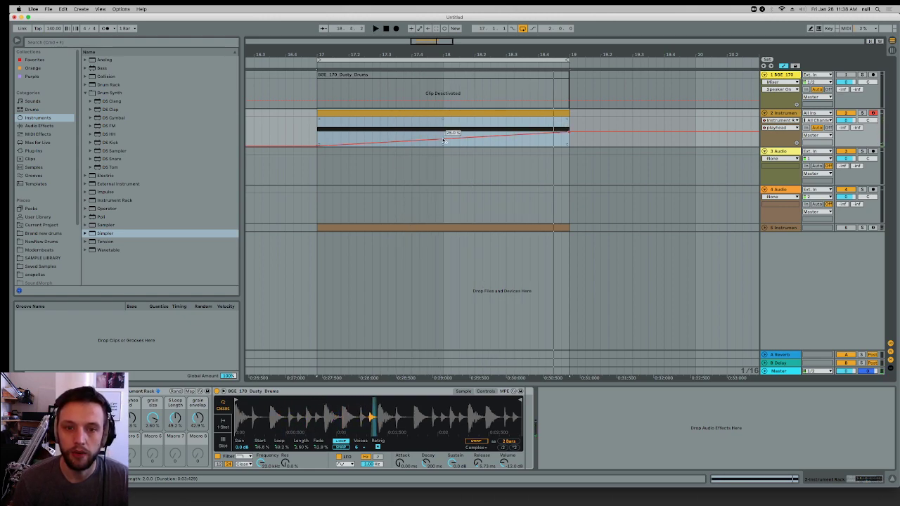
{"action": "left_click_drag", "start_coordinate": [570, 131], "coordinate": [569, 118]}
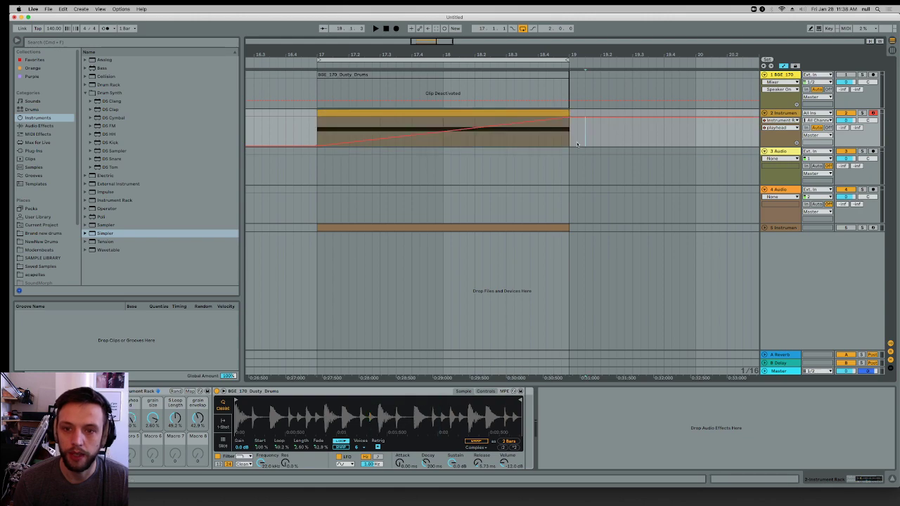
Add breakpoints to the playhead ramp on the beats of its first bar, from 17.2 to 18, keeping the straight slope.
{"action": "left_click", "coordinate": [336, 143]}
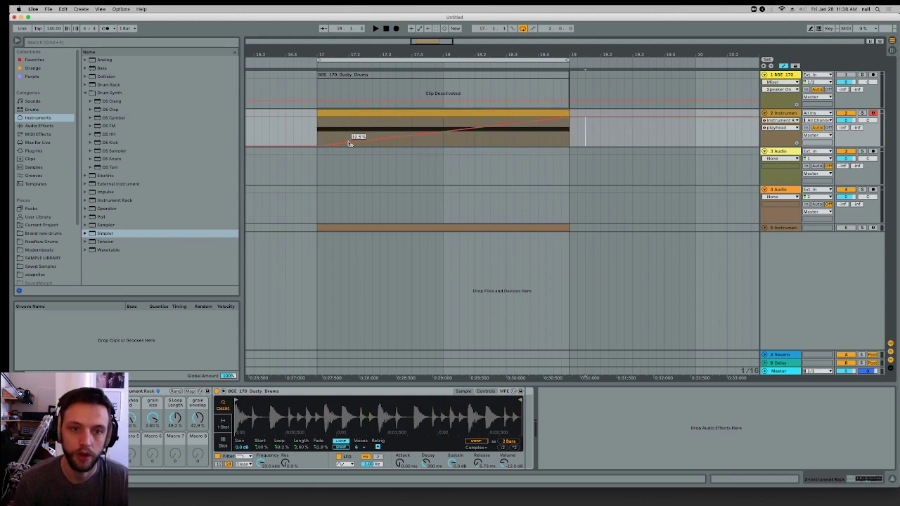
{"action": "left_click", "coordinate": [381, 138]}
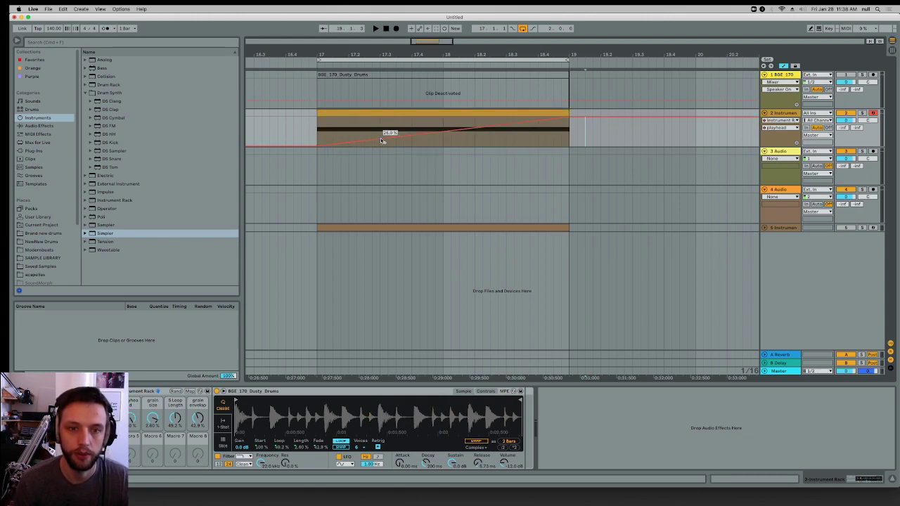
{"action": "left_click", "coordinate": [442, 132]}
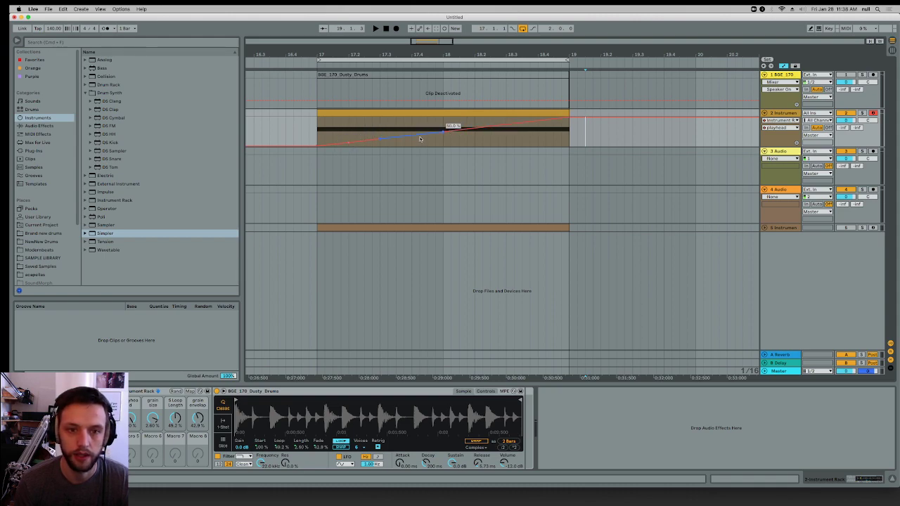
Reactivate the BGE_170_Dusty_Drums clip, add playhead breakpoints on beats 18.2 to 18.4, and bend the segments into curves that start slowly.
{"action": "left_click", "coordinate": [418, 74]}
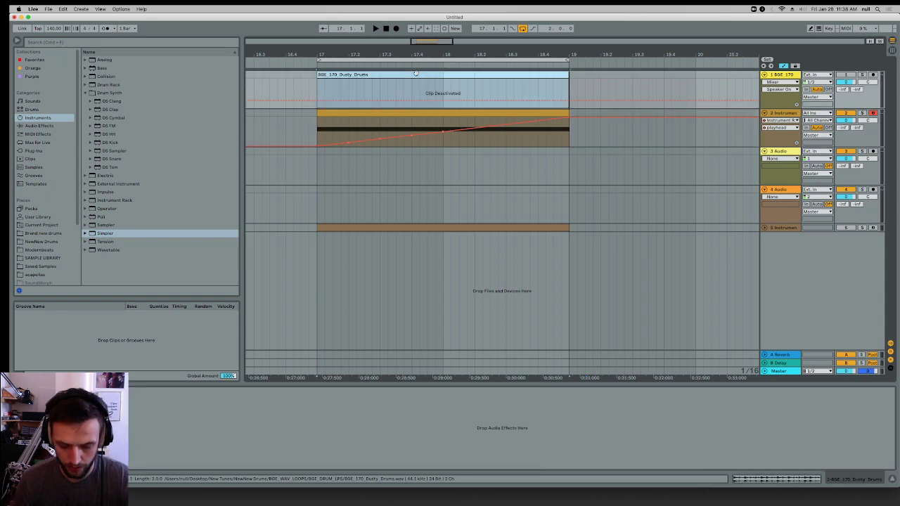
{"action": "key", "text": "0"}
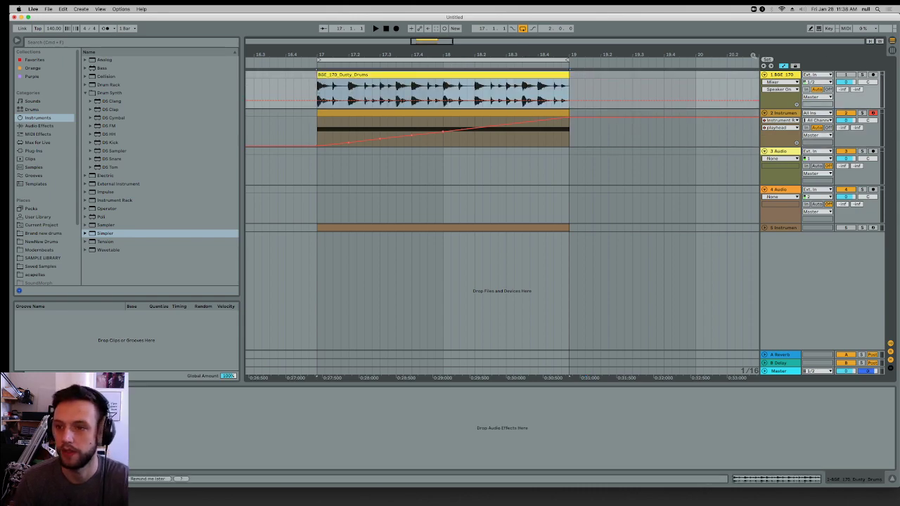
{"action": "left_click_drag", "start_coordinate": [476, 129], "coordinate": [540, 121]}
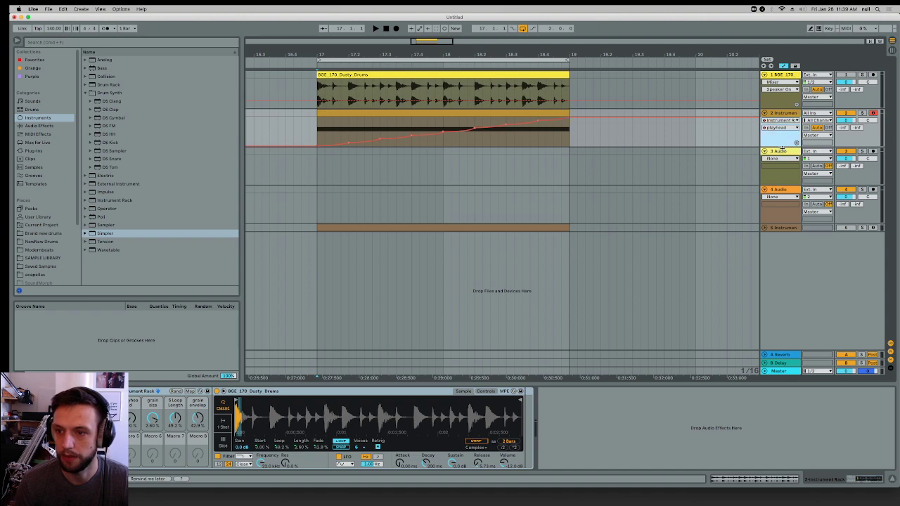
Enlarge the Simpler track and, during playback, set grain size to 1.98 %, S Loop Length to 39.7 % and Simpler's volume to -6 dB.
{"action": "left_click_drag", "start_coordinate": [780, 147], "coordinate": [796, 217]}
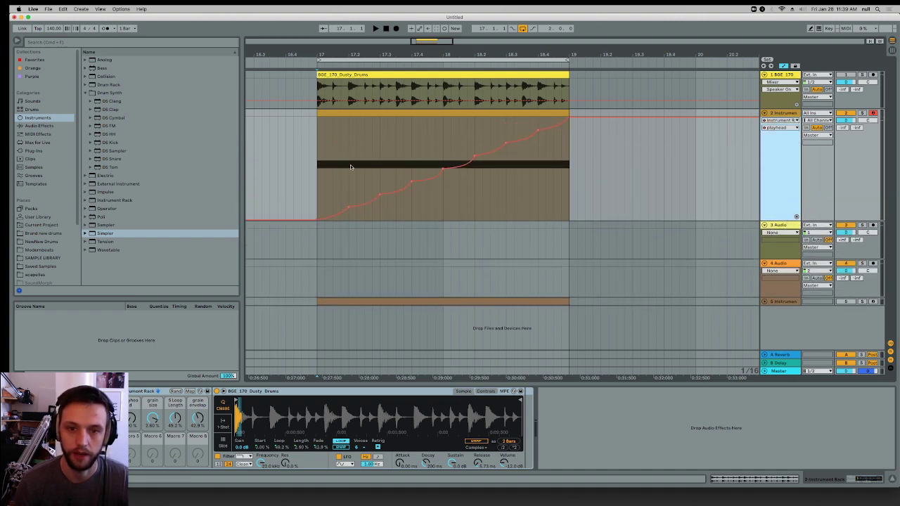
{"action": "key", "text": "space"}
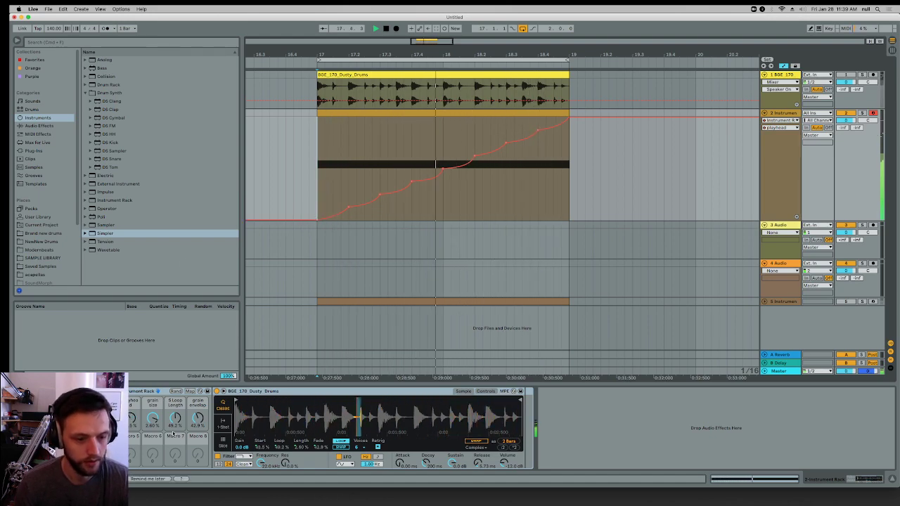
{"action": "left_click_drag", "start_coordinate": [156, 419], "coordinate": [171, 417]}
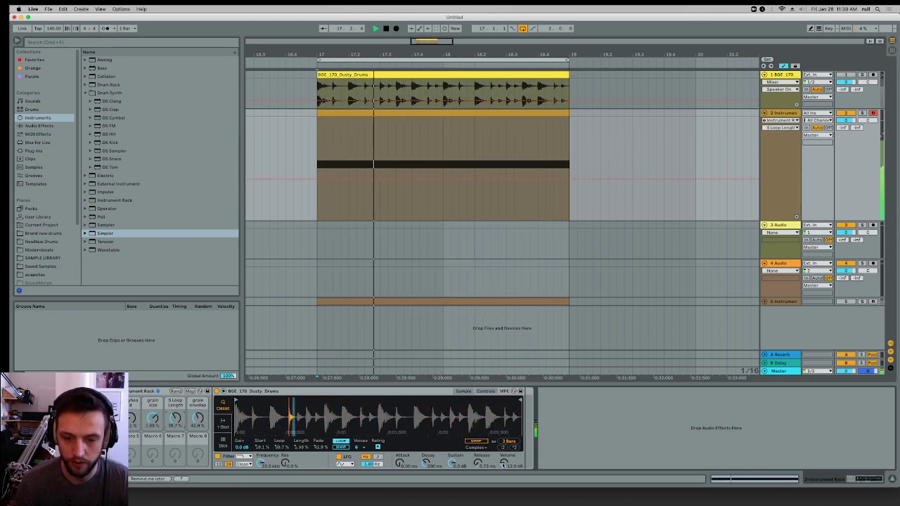
{"action": "left_click_drag", "start_coordinate": [503, 467], "coordinate": [504, 462]}
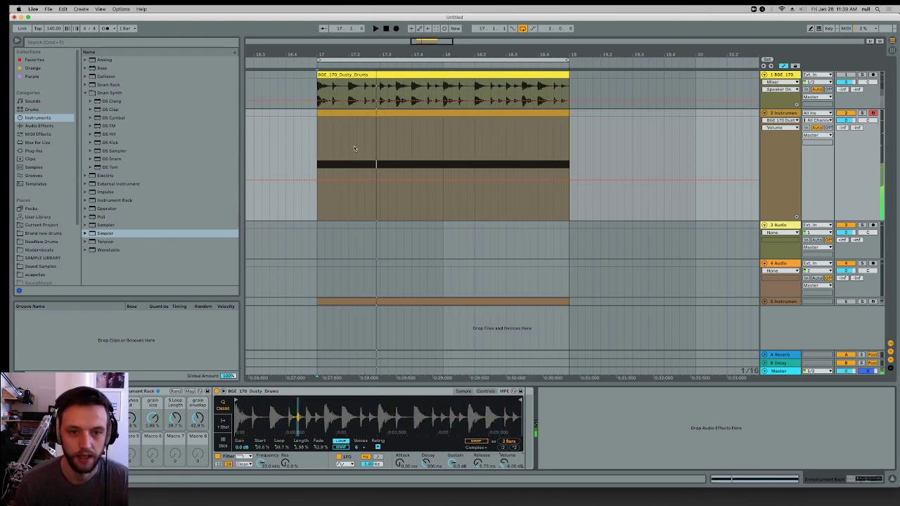
Re-enable the overridden playhead automation and bend its segments the opposite way, so that each beat rises quickly and levels off.
{"action": "left_click", "coordinate": [134, 418]}
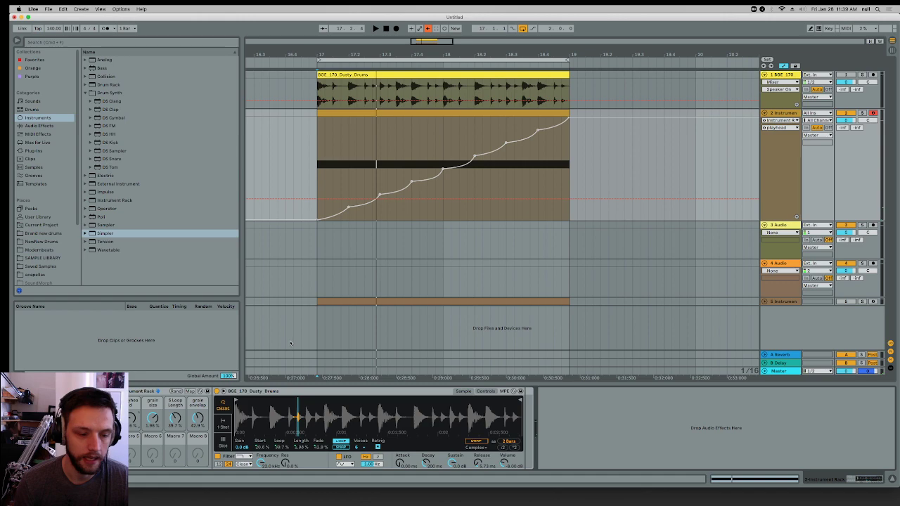
{"action": "right_click", "coordinate": [134, 415]}
{"action": "left_click", "coordinate": [177, 283]}
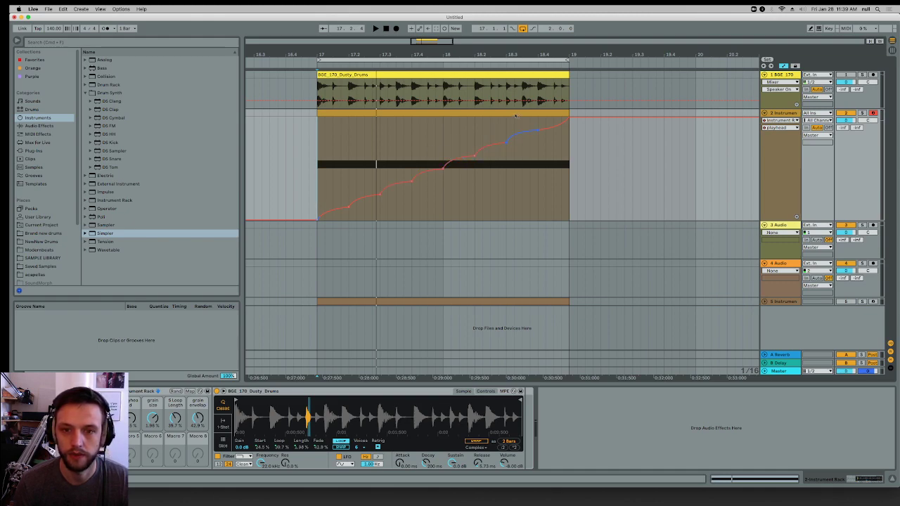
Play the playhead automation, reshape its segments into alternating slow-start and fast-start curves, and play it again.
{"action": "key", "text": "space"}
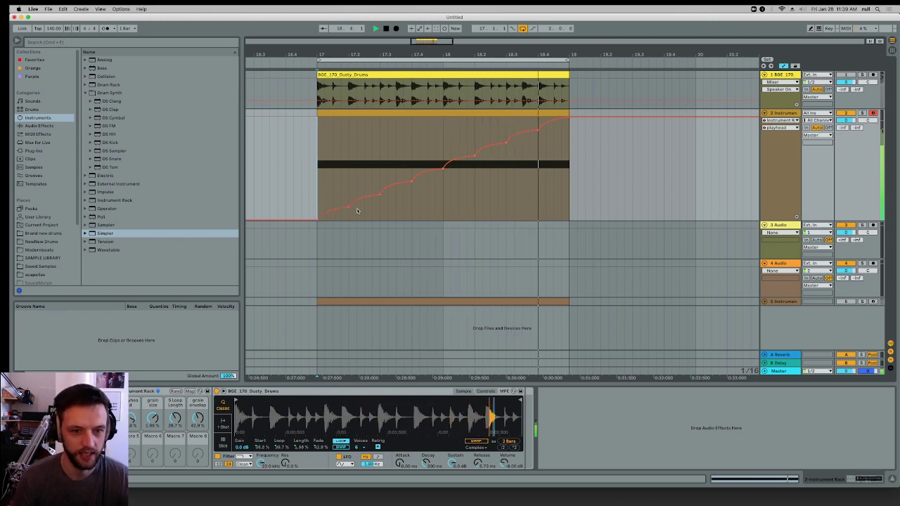
{"action": "key", "text": "space"}
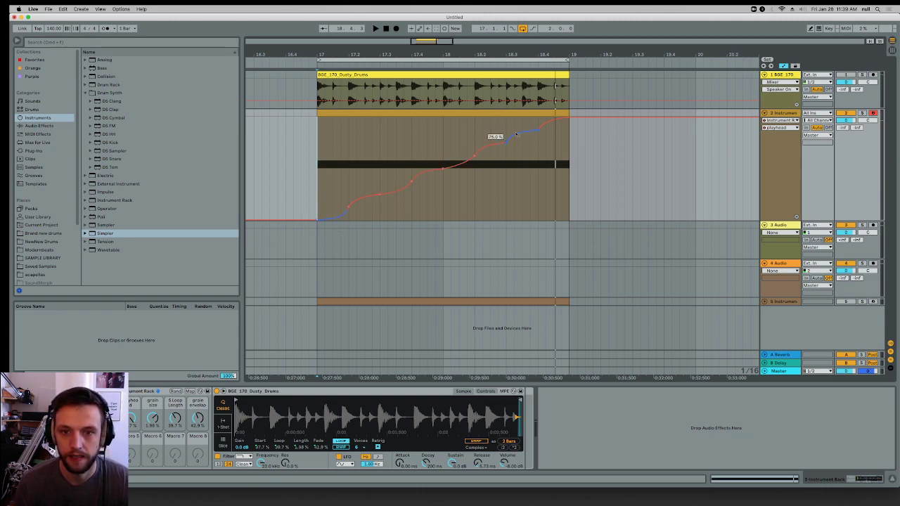
{"action": "key", "text": "space"}
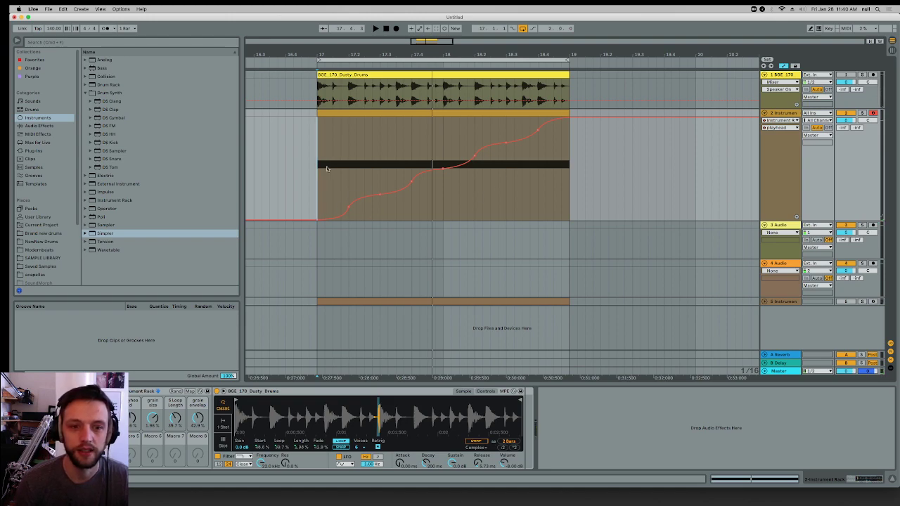
Select the playhead automation from bar 17 to 19 and scale it down vertically so it ends at about 53 %.
{"action": "left_click_drag", "start_coordinate": [319, 160], "coordinate": [568, 156]}
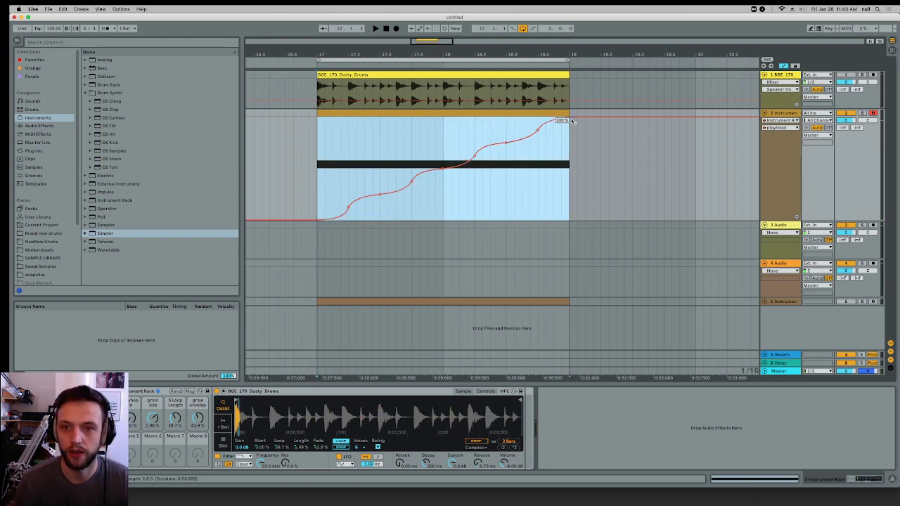
{"action": "left_click_drag", "start_coordinate": [443, 120], "coordinate": [441, 165]}
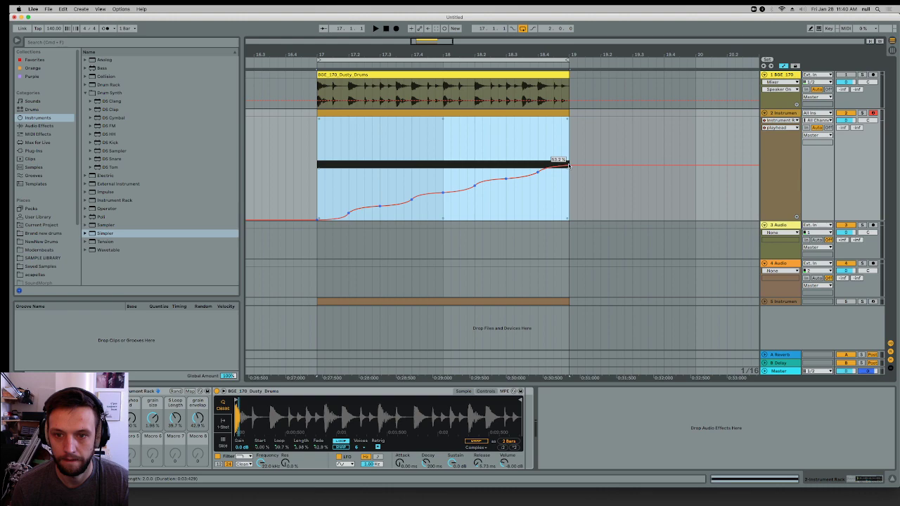
{"action": "left_click", "coordinate": [583, 182]}
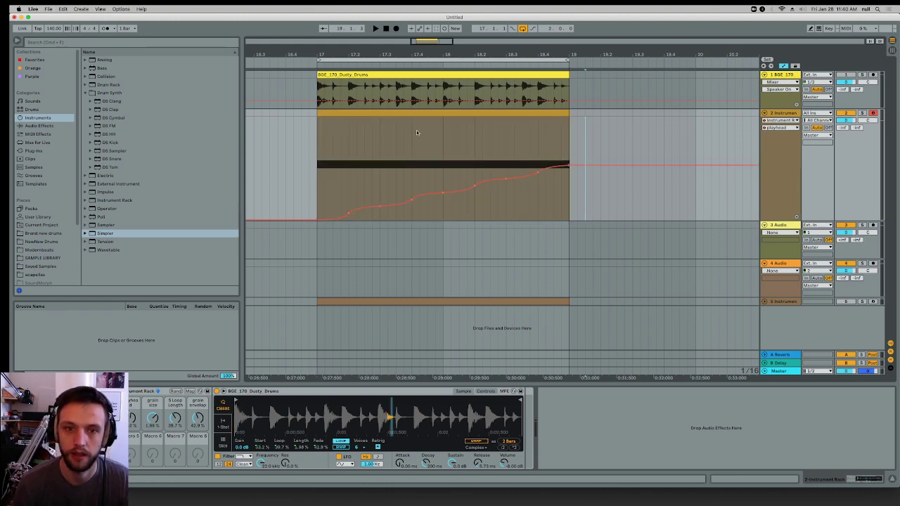
Reselect the playhead automation across both bars, fine-tune its vertical scaling, and play it from bar 17.
{"action": "left_click_drag", "start_coordinate": [313, 140], "coordinate": [579, 151]}
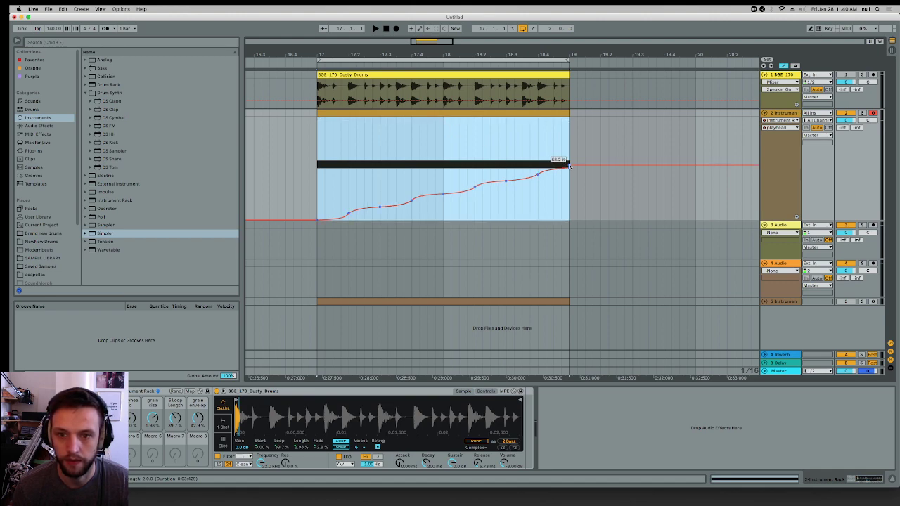
{"action": "left_click", "coordinate": [599, 191]}
{"action": "left_click", "coordinate": [321, 172]}
{"action": "key", "text": "space"}
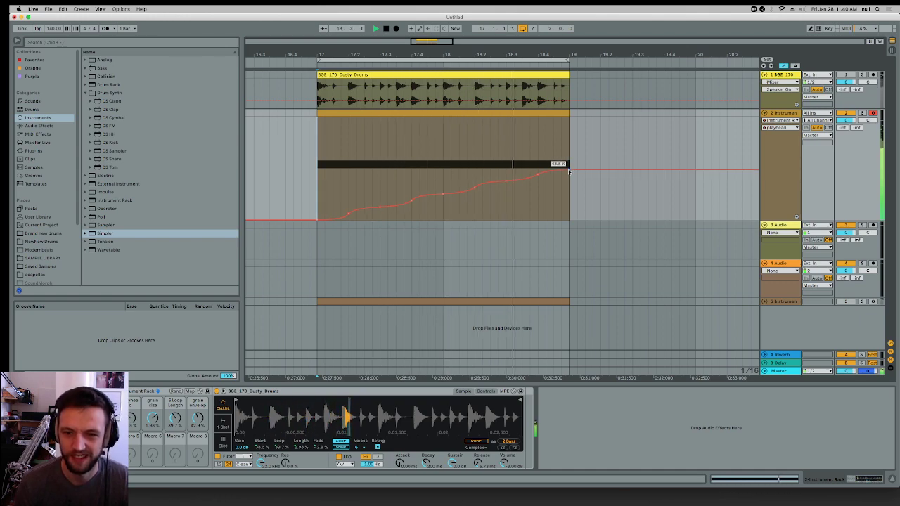
During playback, add a dip to the playhead automation between 18.4 and bar 19 and raise the end point above it.
{"action": "mouse_move", "coordinate": [569, 167]}
{"action": "left_mouse_down"}
{"action": "mouse_move", "coordinate": [567, 188]}
{"action": "mouse_move", "coordinate": [570, 181]}
{"action": "left_mouse_up"}
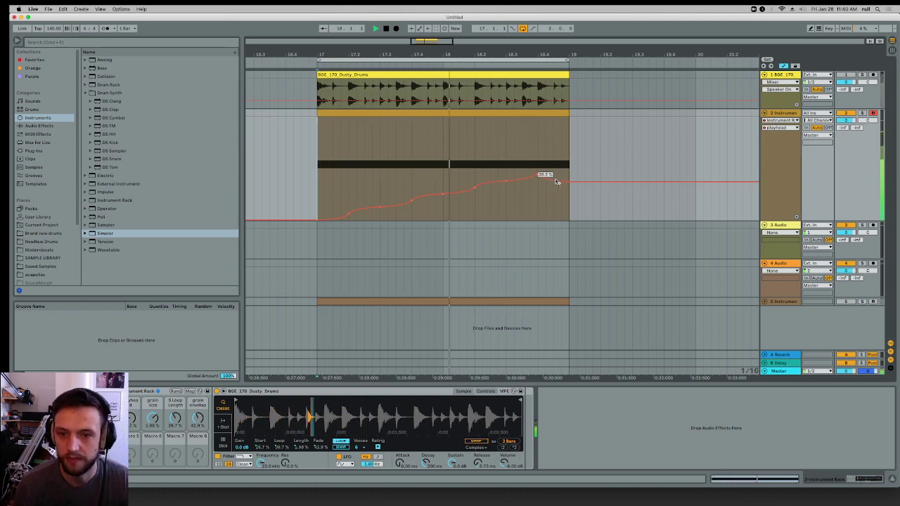
{"action": "left_click_drag", "start_coordinate": [568, 181], "coordinate": [572, 164]}
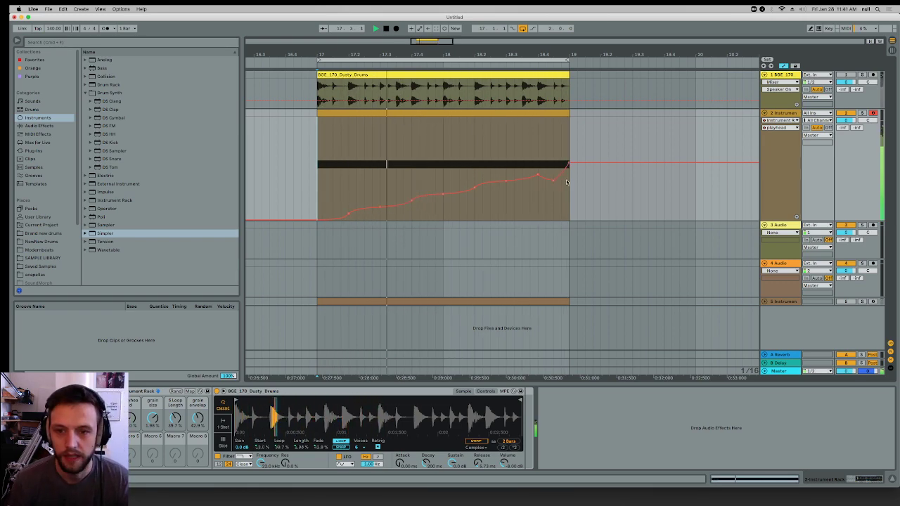
{"action": "left_click_drag", "start_coordinate": [569, 163], "coordinate": [570, 166]}
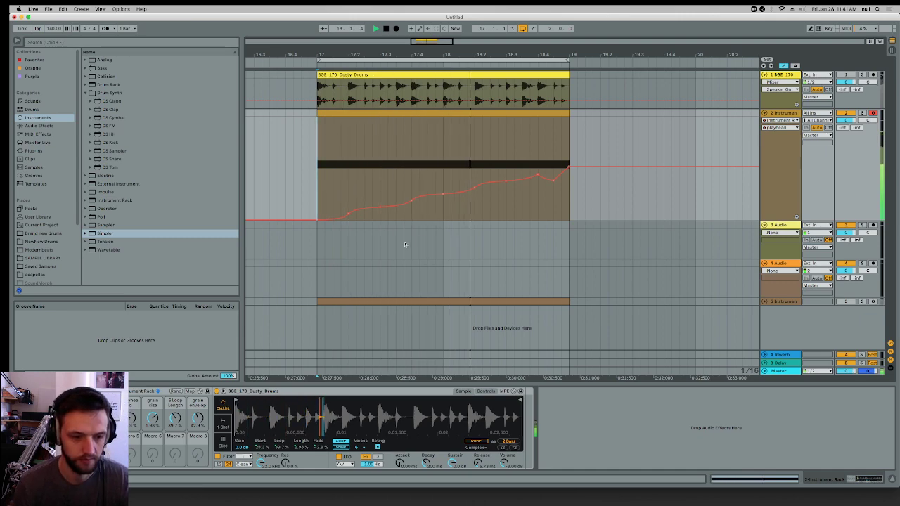
Remove the playhead breakpoints at 17.2 and 17.4, smooth the curves across the gaps, and audition the result from bar 17.
{"action": "left_click", "coordinate": [436, 218]}
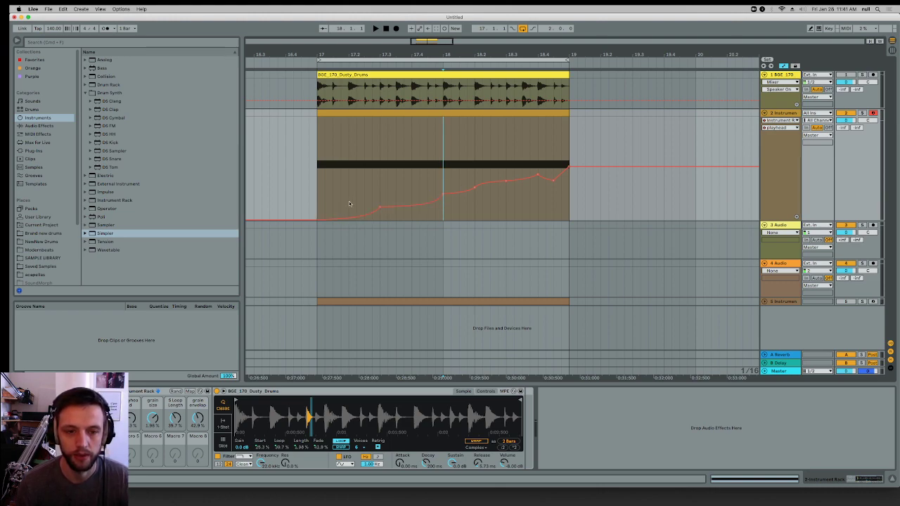
{"action": "left_click", "coordinate": [317, 190]}
{"action": "key", "text": "space"}
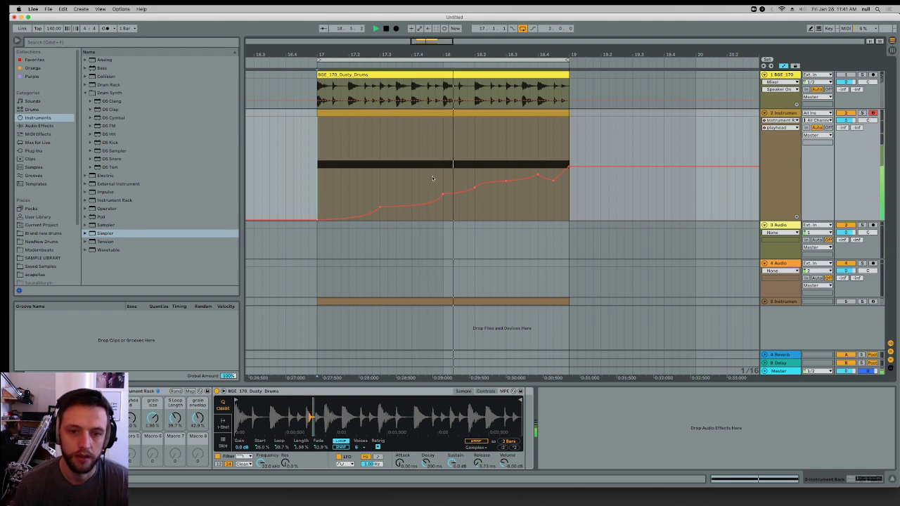
{"action": "left_click_drag", "start_coordinate": [444, 180], "coordinate": [318, 176]}
{"action": "key", "text": "space"}
{"action": "left_click", "coordinate": [404, 170]}
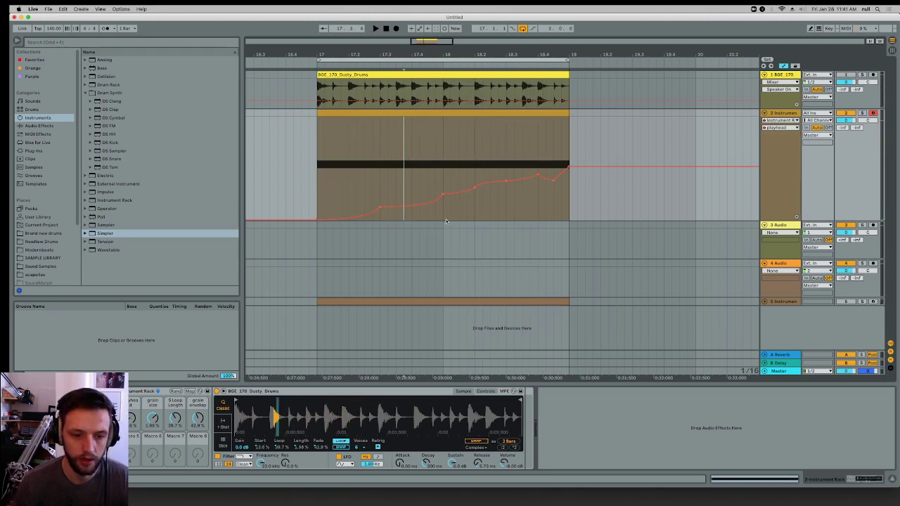
{"action": "left_click_drag", "start_coordinate": [444, 178], "coordinate": [317, 176]}
{"action": "key", "text": "super+d"}
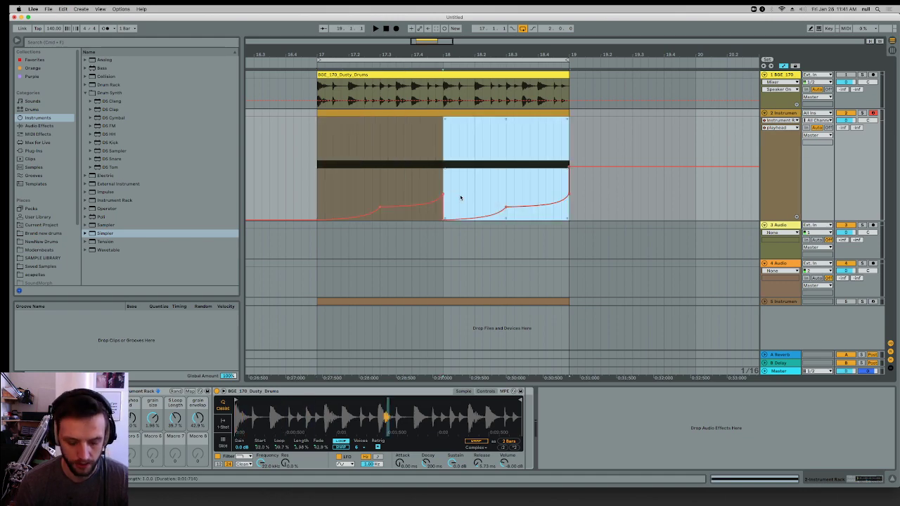
{"action": "key", "text": "super+z"}
Select bar 18 of the playhead automation, shift it down so it ends at about 26.7 %, and audition the loop.
{"action": "left_click_drag", "start_coordinate": [445, 164], "coordinate": [567, 164]}
{"action": "left_click_drag", "start_coordinate": [520, 189], "coordinate": [519, 212]}
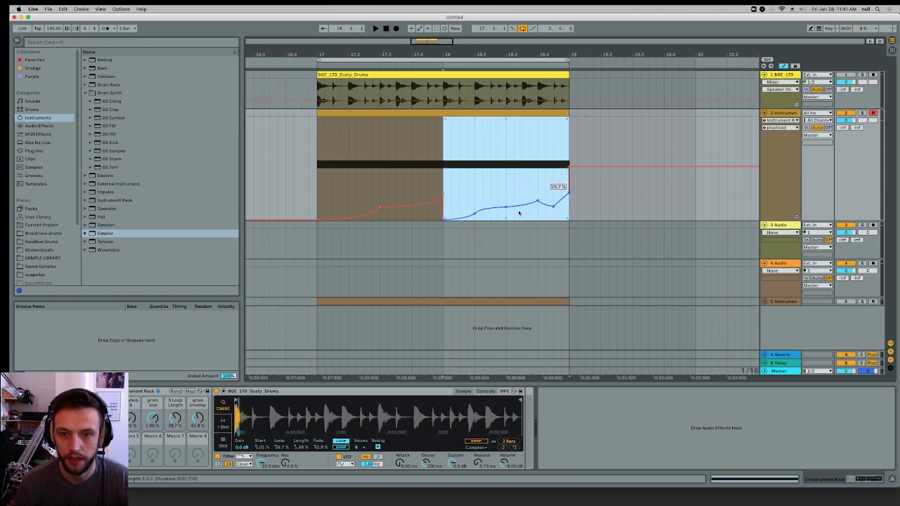
{"action": "key", "text": "space"}
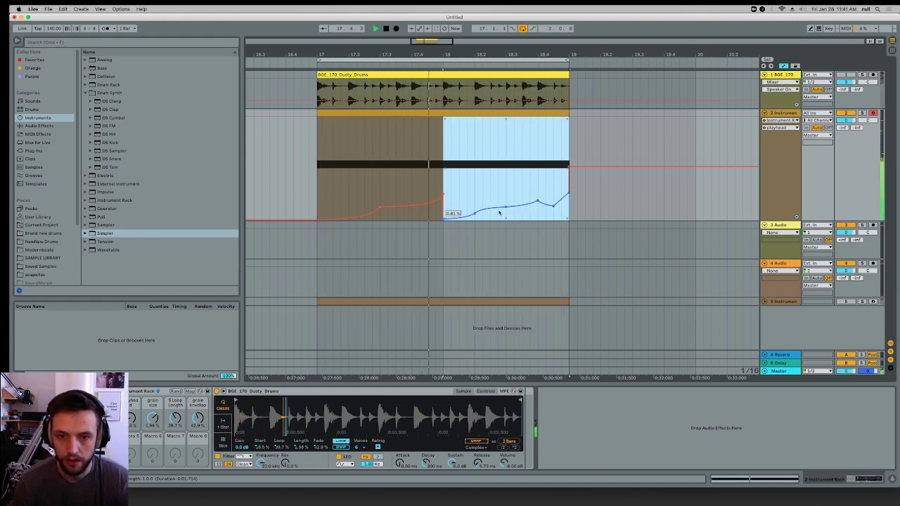
{"action": "left_click", "coordinate": [467, 203]}
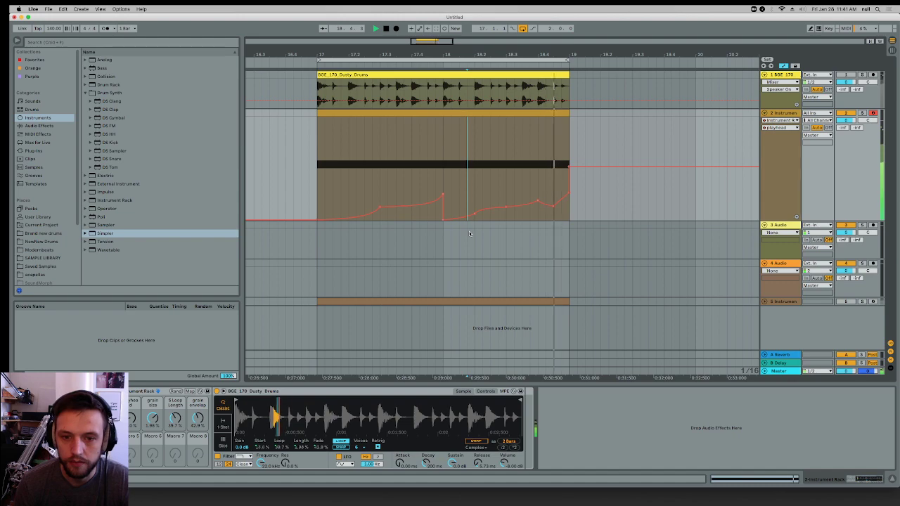
Bend the playhead curve between 18.2 and 18.3 up to a peak, followed by a vertical drop at 18.3.
{"action": "mouse_move", "coordinate": [507, 208]}
{"action": "left_mouse_down"}
{"action": "mouse_move", "coordinate": [507, 195]}
{"action": "mouse_move", "coordinate": [513, 208]}
{"action": "left_mouse_up"}
{"action": "key", "text": "b"}
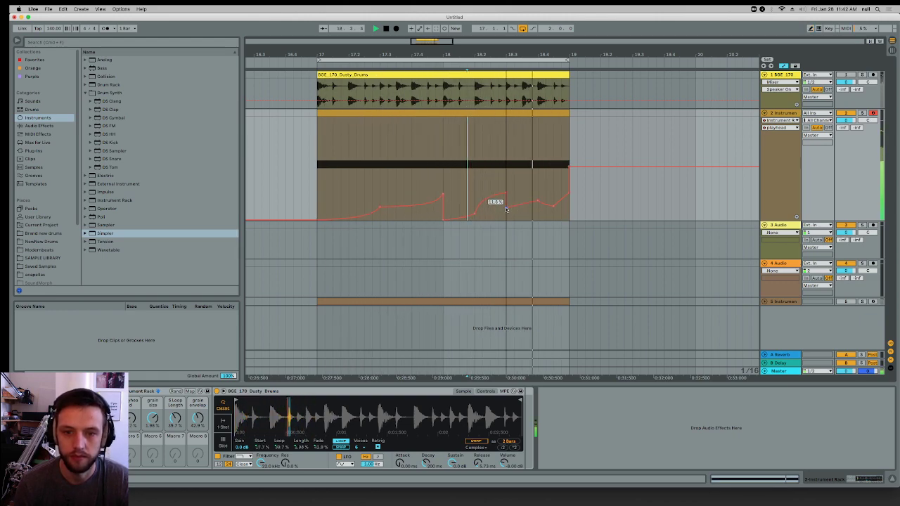
{"action": "right_click", "coordinate": [506, 209]}
{"action": "key", "text": "Escape"}
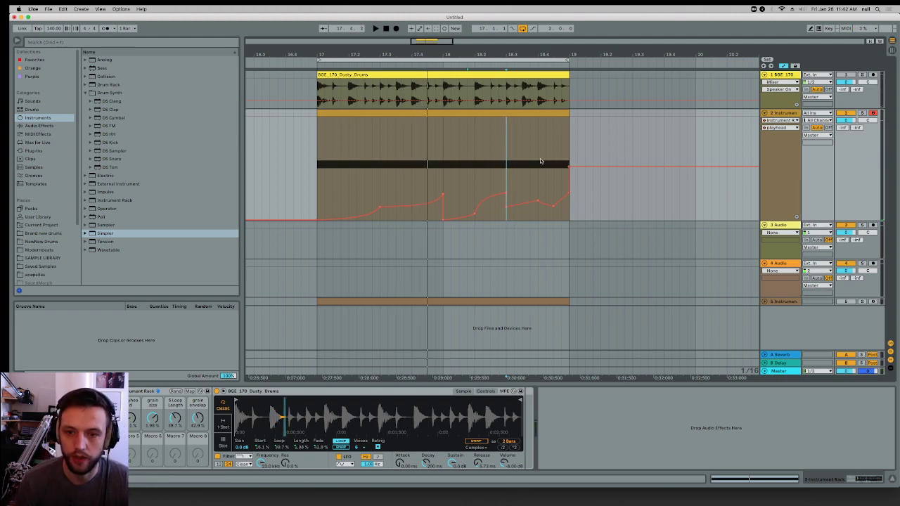
Select bar 18 of the playhead automation and raise it so it continues from the end point of bar 17.
{"action": "left_click_drag", "start_coordinate": [320, 163], "coordinate": [412, 166]}
{"action": "left_click", "coordinate": [452, 168]}
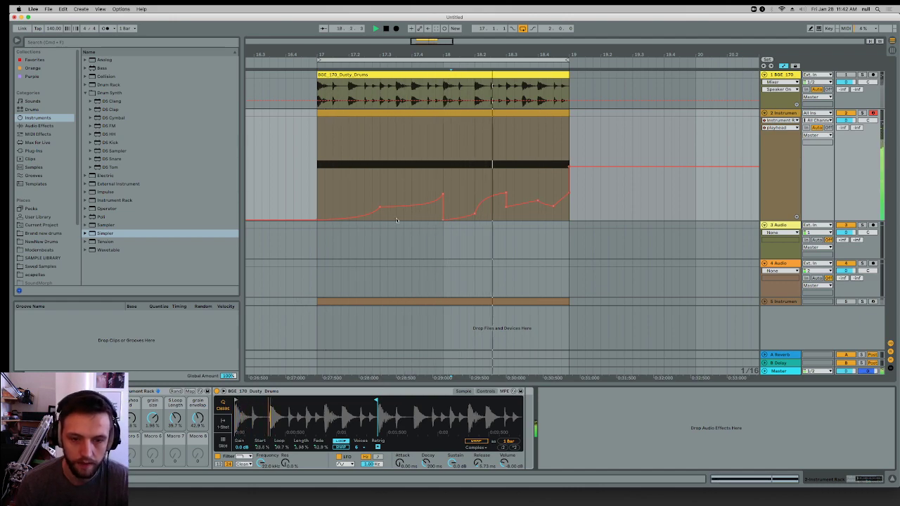
{"action": "left_click_drag", "start_coordinate": [444, 174], "coordinate": [571, 179]}
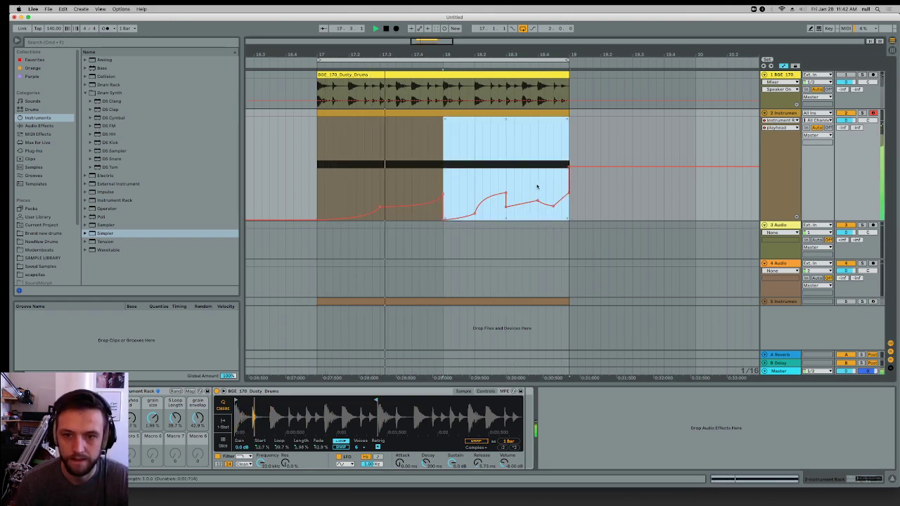
{"action": "left_click_drag", "start_coordinate": [532, 188], "coordinate": [529, 170]}
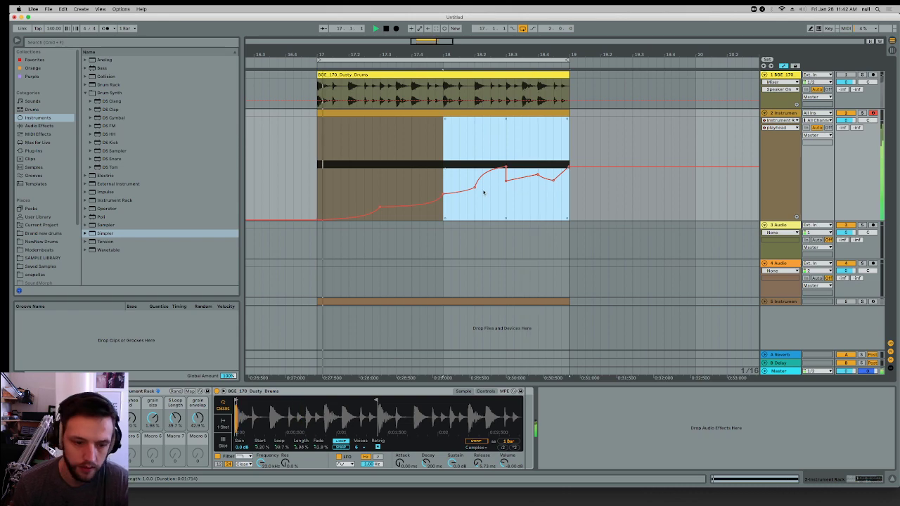
Show the S Loop Length automation, add a dip between bar 17 and 17.3 with its low point at 17.2, and play it.
{"action": "left_click", "coordinate": [176, 406]}
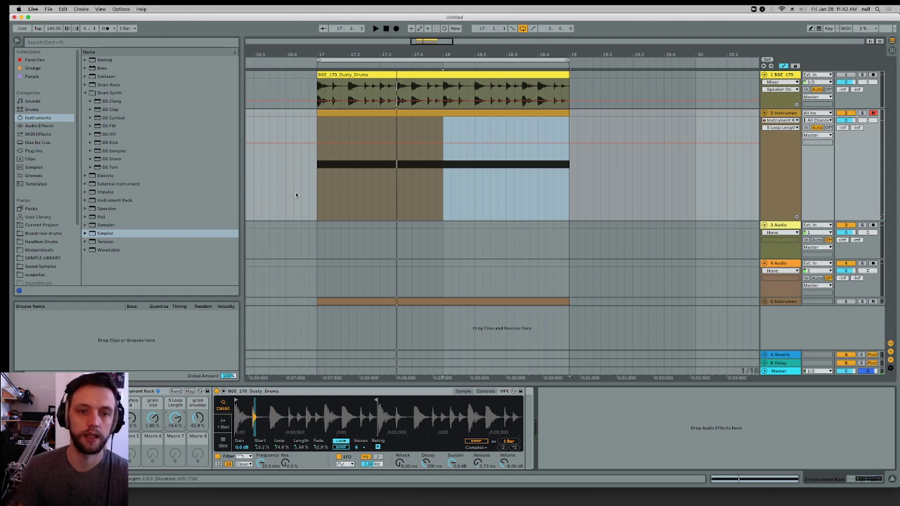
{"action": "left_click", "coordinate": [318, 144]}
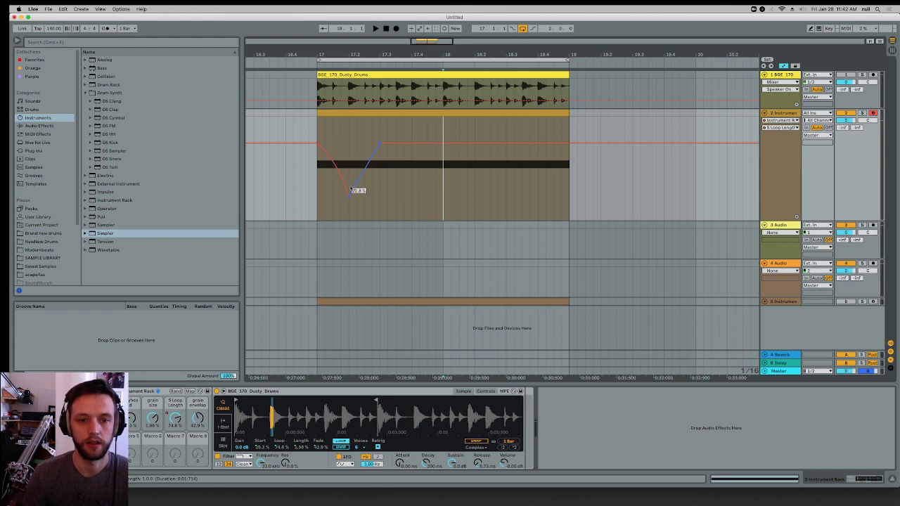
{"action": "left_click", "coordinate": [317, 191]}
{"action": "key", "text": "space"}
During playback, deepen the S Loop Length dip at 17.2 and bend its recovery into a steep curve that levels off at 17.3.
{"action": "mouse_move", "coordinate": [350, 189]}
{"action": "left_mouse_down"}
{"action": "mouse_move", "coordinate": [364, 218]}
{"action": "mouse_move", "coordinate": [359, 203]}
{"action": "left_mouse_up"}
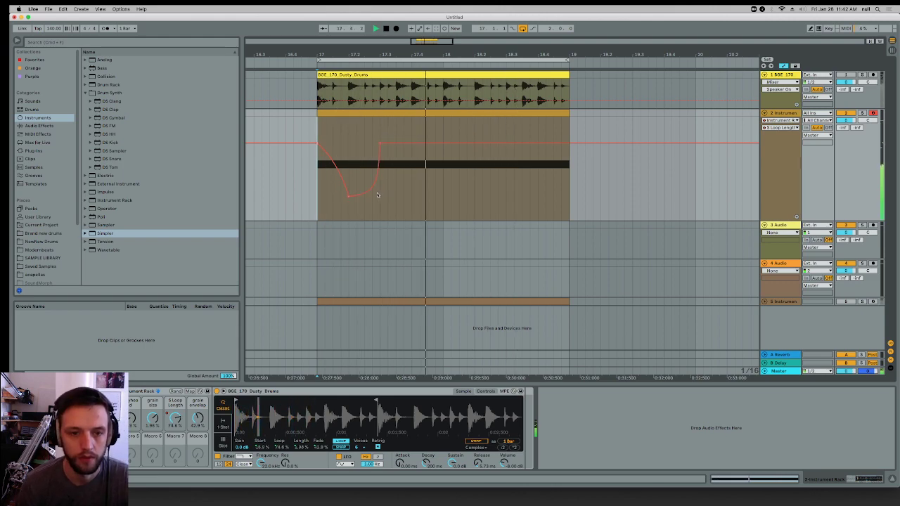
{"action": "left_click_drag", "start_coordinate": [382, 166], "coordinate": [347, 219]}
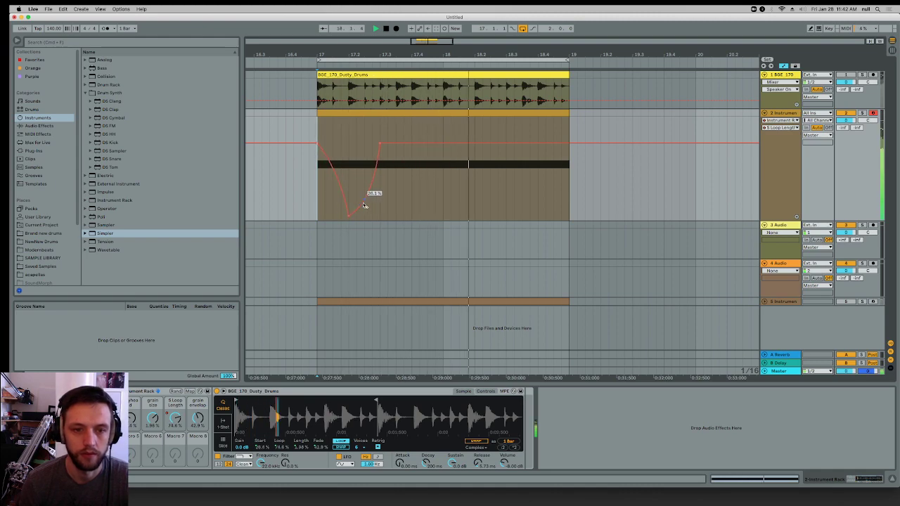
{"action": "mouse_move", "coordinate": [374, 169]}
{"action": "left_mouse_down", "text": "alt"}
{"action": "mouse_move", "coordinate": [353, 159]}
{"action": "mouse_move", "coordinate": [365, 155]}
{"action": "left_mouse_up", "text": "alt"}
Select the S Loop Length dip from bar 17 to 17.3 and duplicate it three times up to bar 19.
{"action": "left_click_drag", "start_coordinate": [373, 187], "coordinate": [317, 185]}
{"action": "key", "text": "super+d"}
{"action": "key", "text": "super+d"}
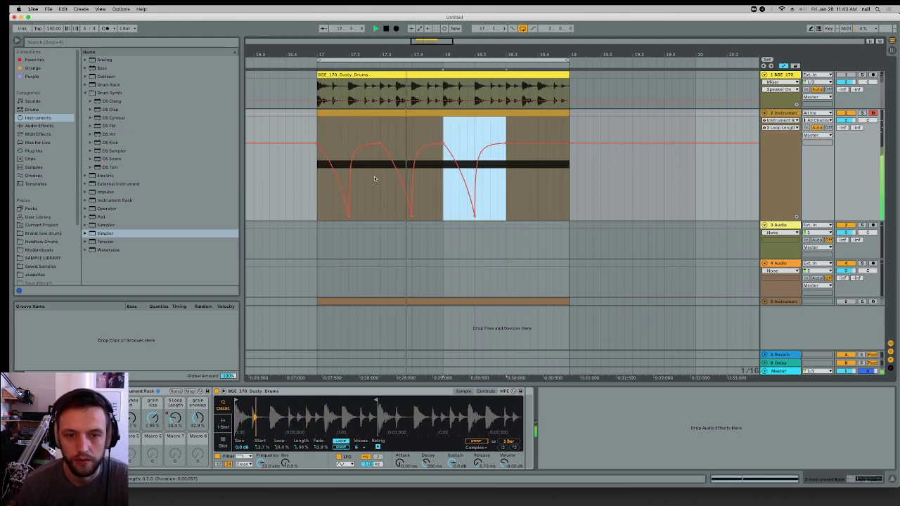
{"action": "key", "text": "super+d"}
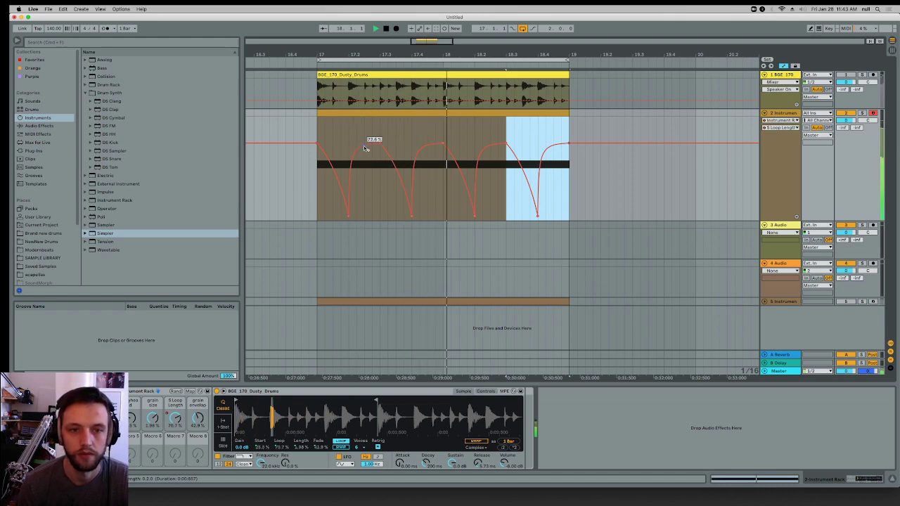
Lower the S Loop Length curve at 17.3, raise its 17.4 point, and draw irregular steps from 18.3 to just past bar 19.
{"action": "left_click_drag", "start_coordinate": [379, 145], "coordinate": [377, 210]}
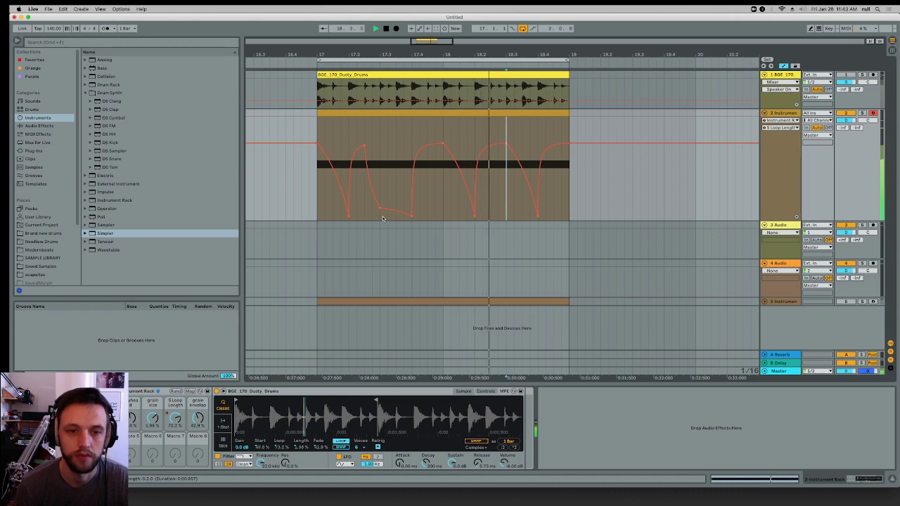
{"action": "left_click_drag", "start_coordinate": [413, 215], "coordinate": [427, 151]}
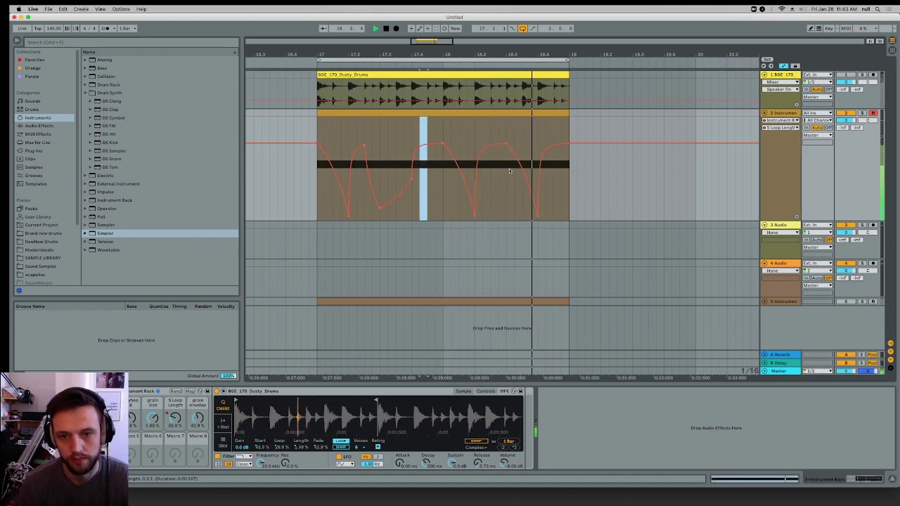
{"action": "mouse_move", "coordinate": [512, 171]}
{"action": "left_mouse_down"}
{"action": "mouse_move", "coordinate": [512, 183]}
{"action": "mouse_move", "coordinate": [539, 178]}
{"action": "mouse_move", "coordinate": [544, 208]}
{"action": "mouse_move", "coordinate": [556, 179]}
{"action": "mouse_move", "coordinate": [574, 208]}
{"action": "left_mouse_up"}
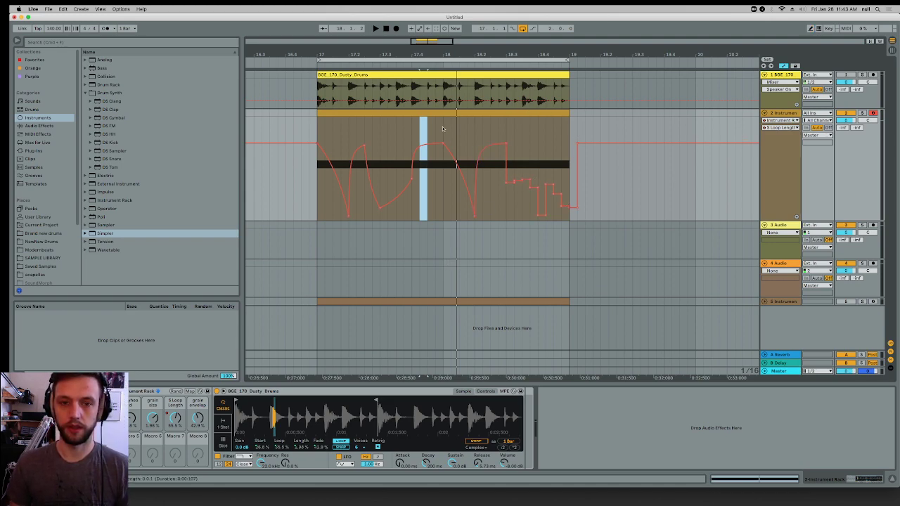
Deactivate and fold track 2, then unfold the instrument rack on track 5.
{"action": "left_click", "coordinate": [786, 114]}
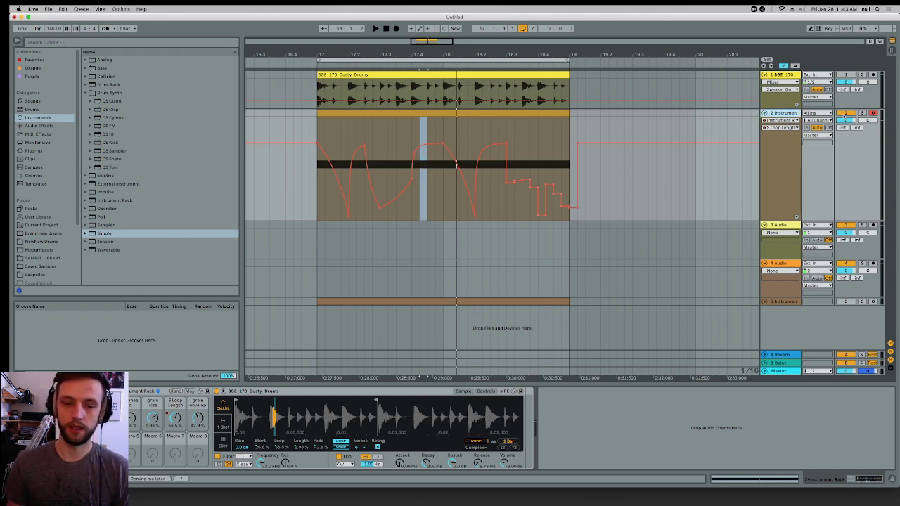
{"action": "left_click", "coordinate": [764, 114]}
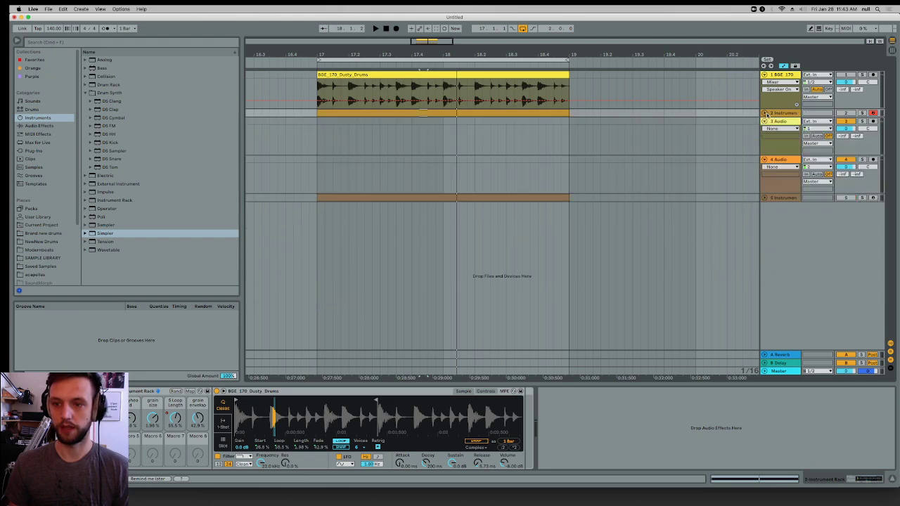
{"action": "left_click", "coordinate": [765, 197]}
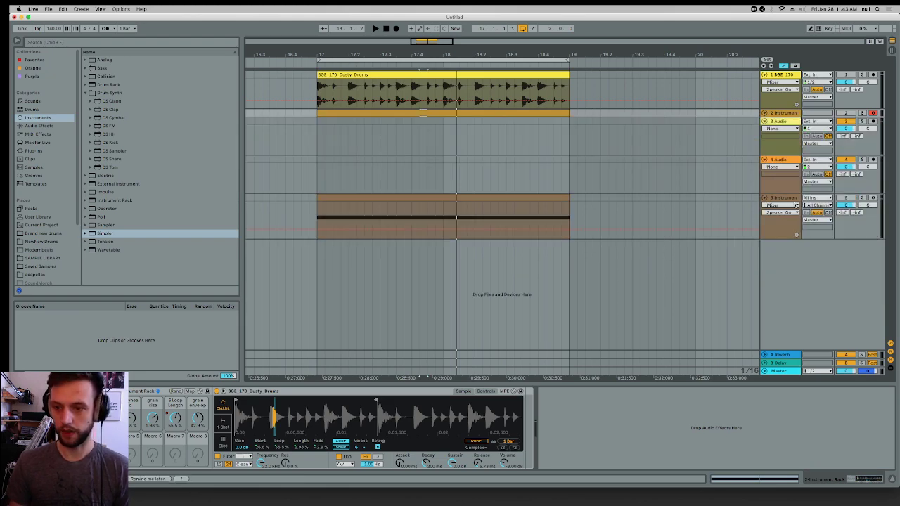
Select the clip on track 5, activate the track, and audition its sampler with Saturator and Drum Buss.
{"action": "left_click", "coordinate": [501, 197]}
{"action": "key", "text": "space"}
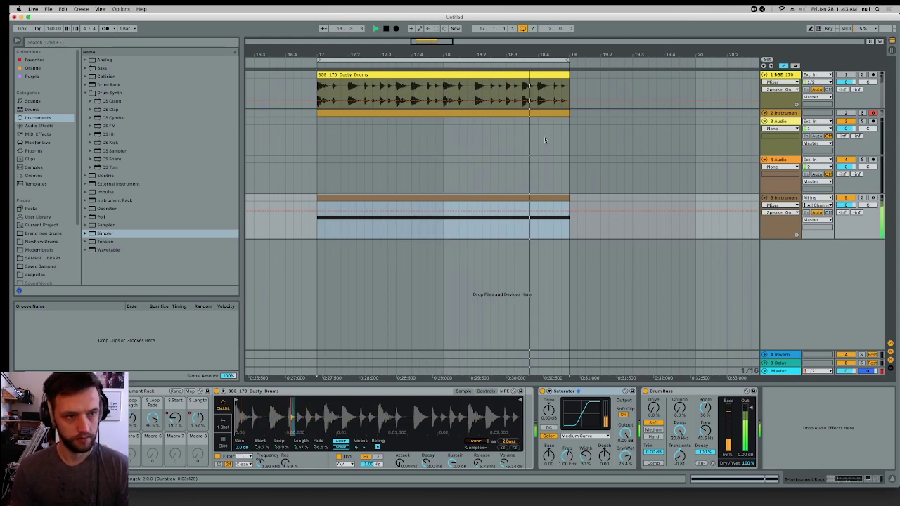
{"action": "key", "text": "space"}
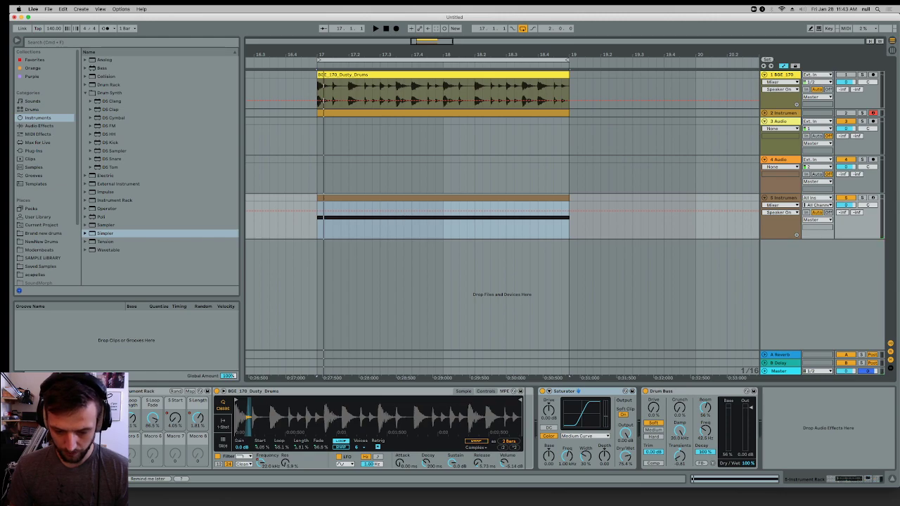
{"action": "key", "text": "super+Tab"}
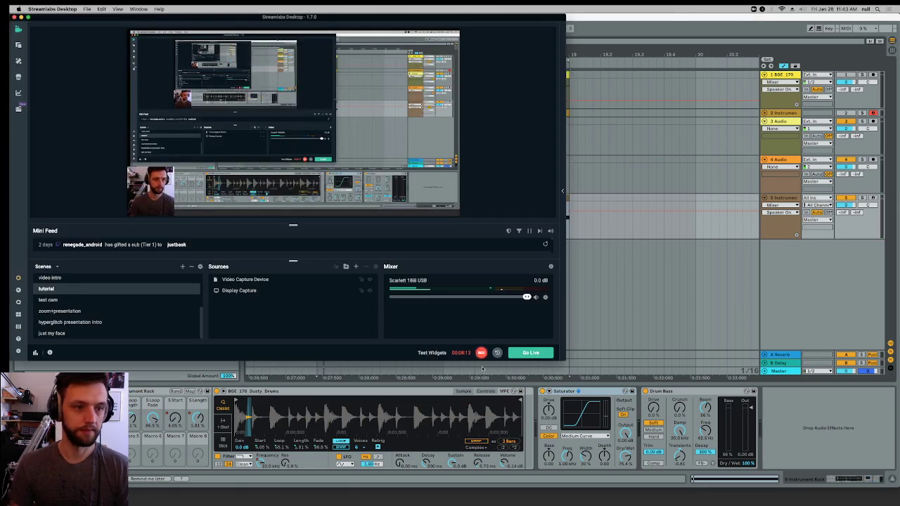